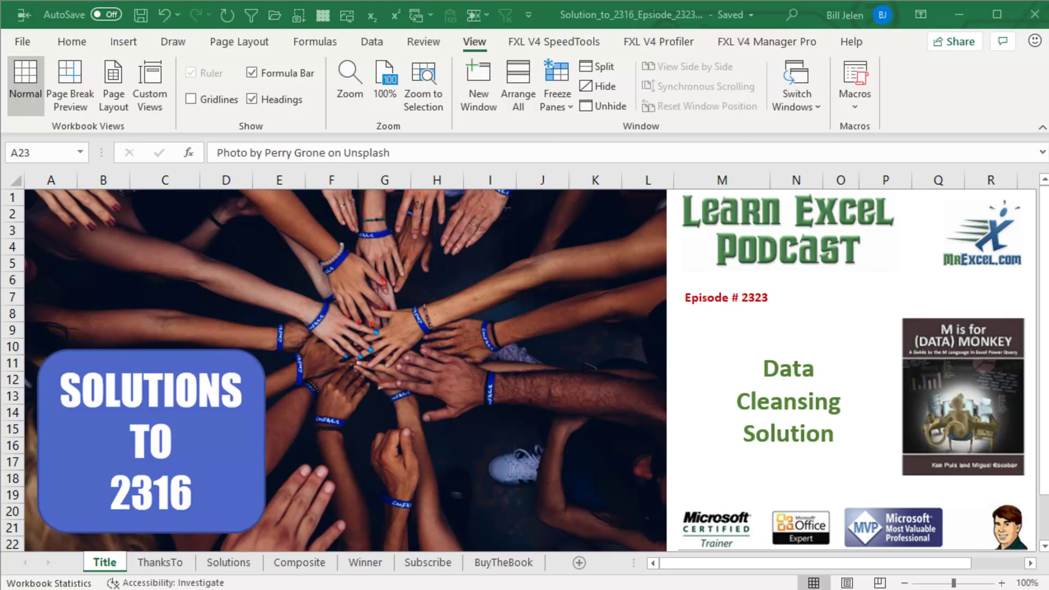
Open the ThanksTo sheet to review the contributors grouped by solution type.
left_click(153, 566)
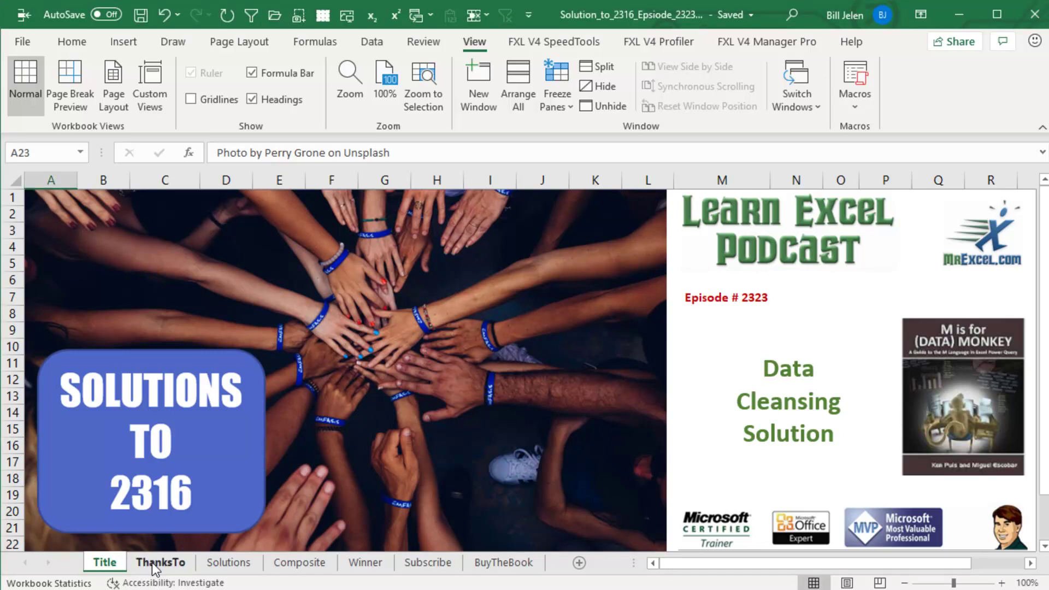
left_click(156, 566)
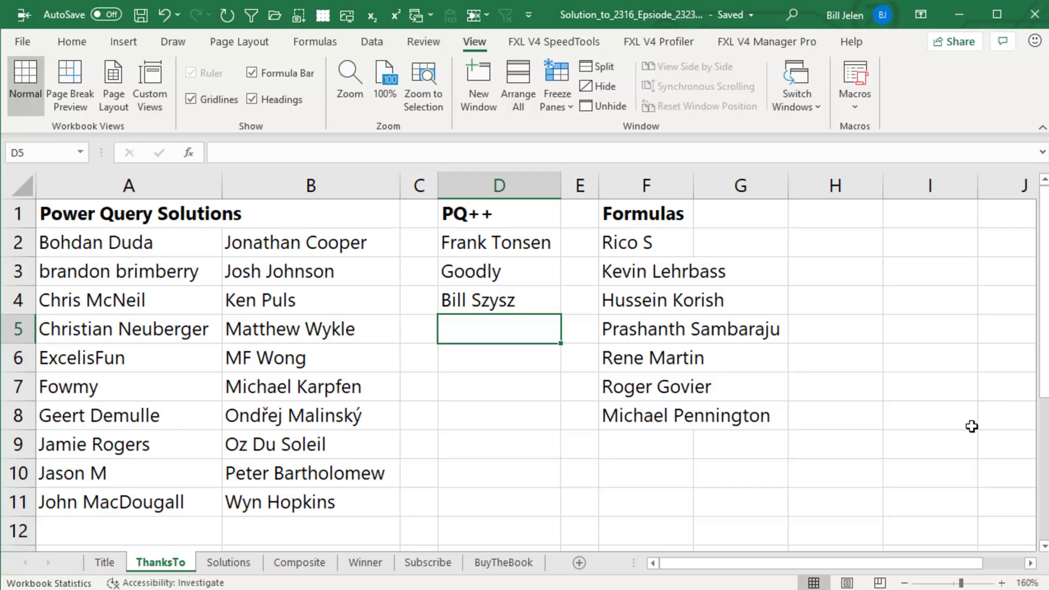
Expand all outline groups on the Solutions sheet and move the hyperlink list picture clear of the solution text.
key("ctrl+Page_Down")
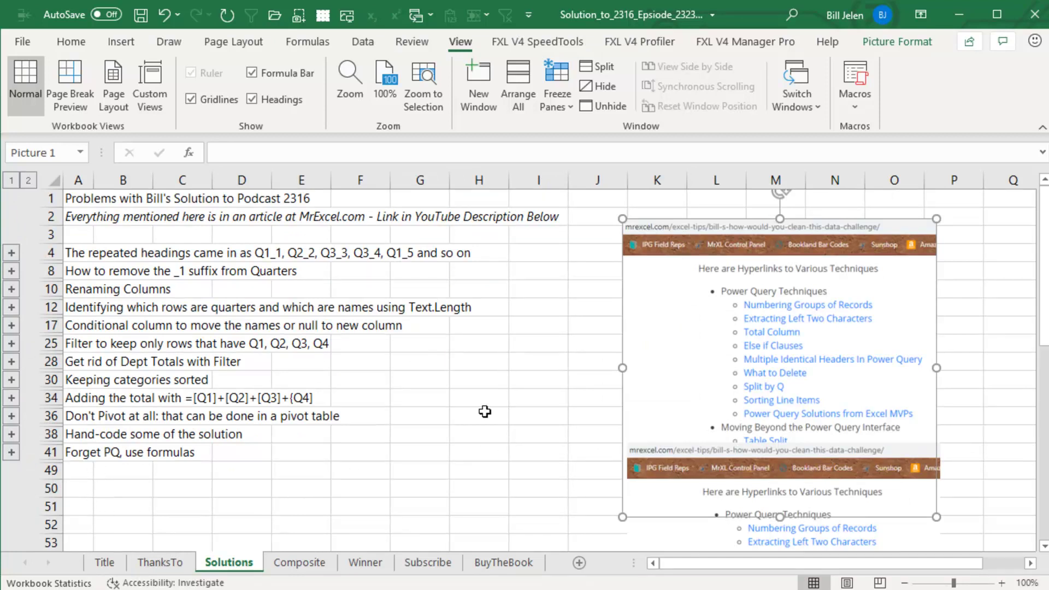
left_click(28, 181)
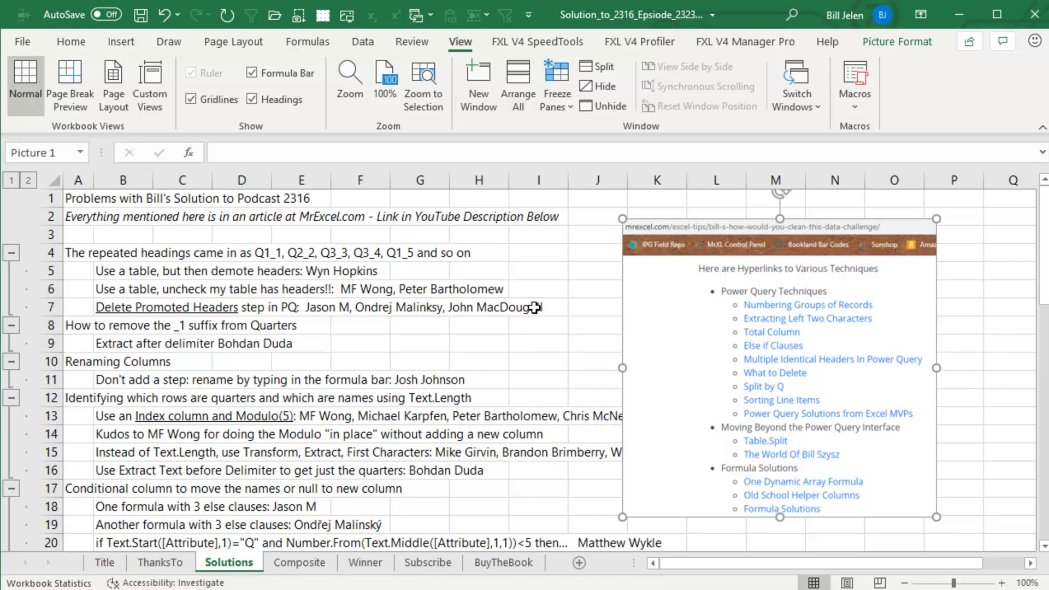
left_click_drag(637, 315, 683, 300)
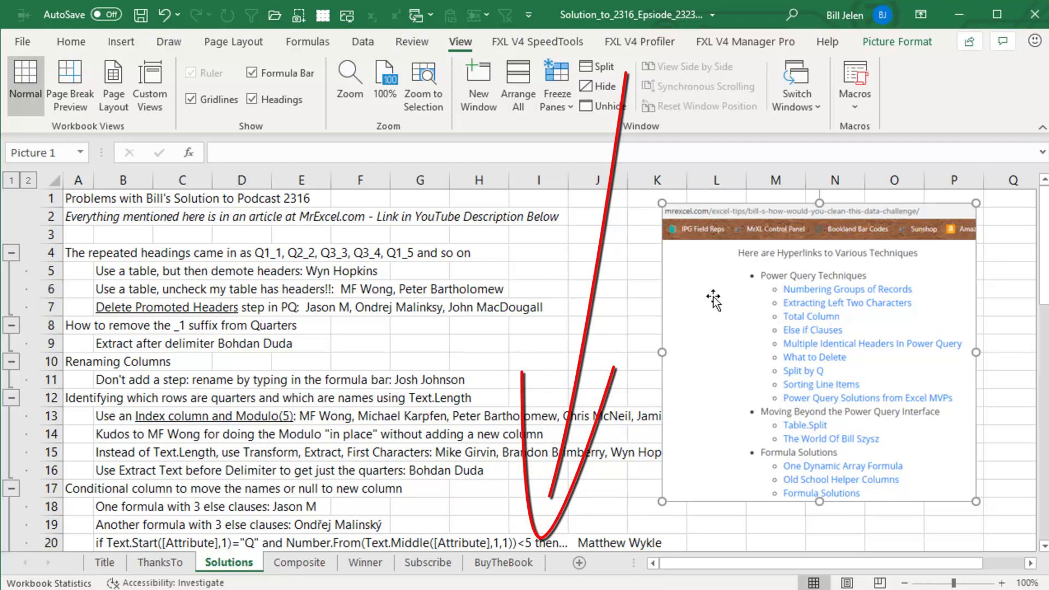
left_click_drag(684, 297, 805, 305)
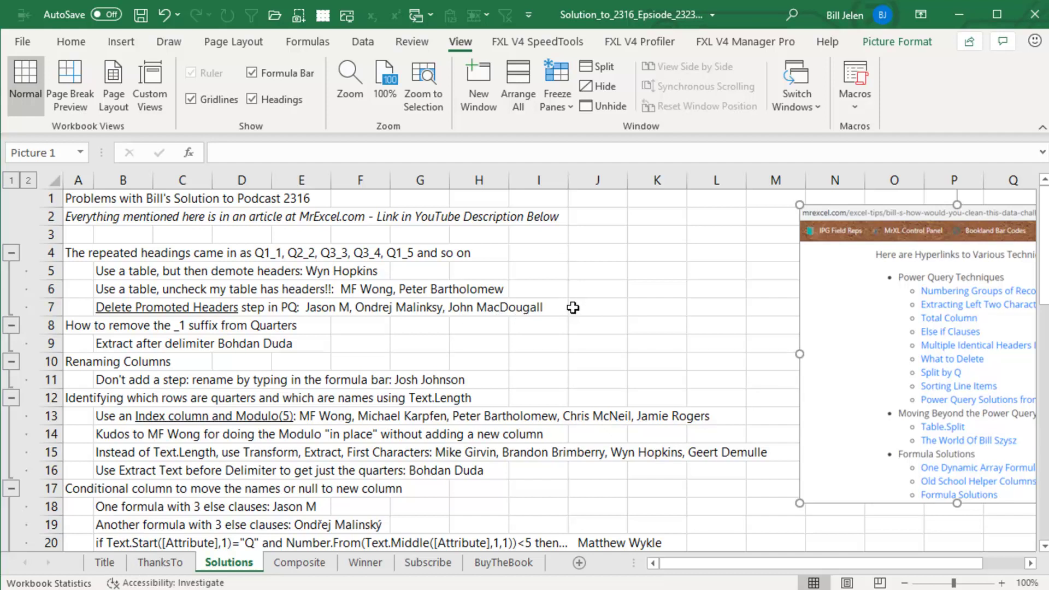
Read through the expanded list of techniques on the Solutions sheet, from the repeated headings topic to the formula solutions.
scroll(573, 308, "down", 1)
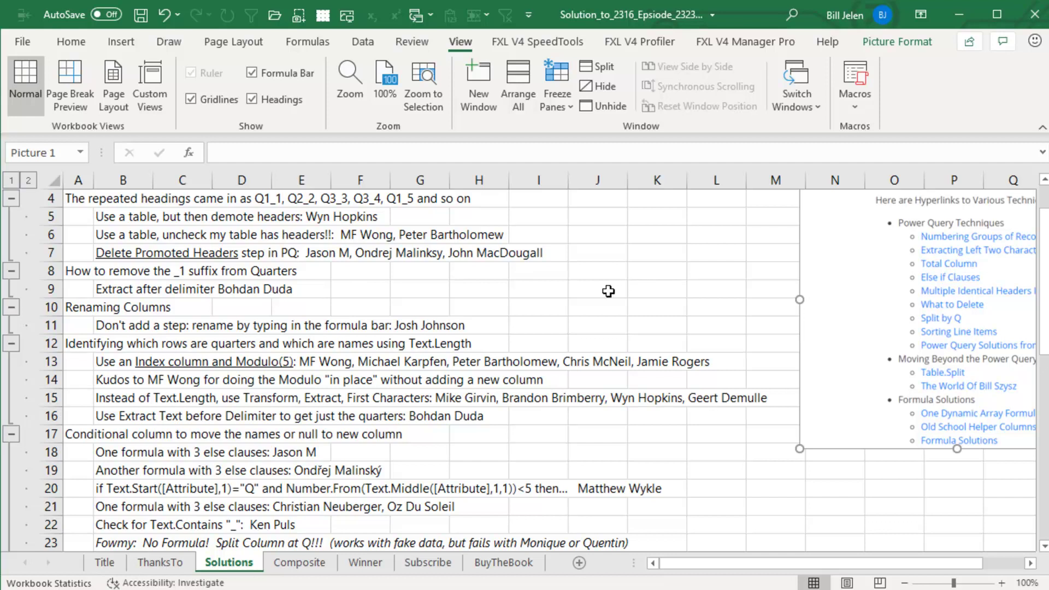
scroll(606, 290, "down", 1)
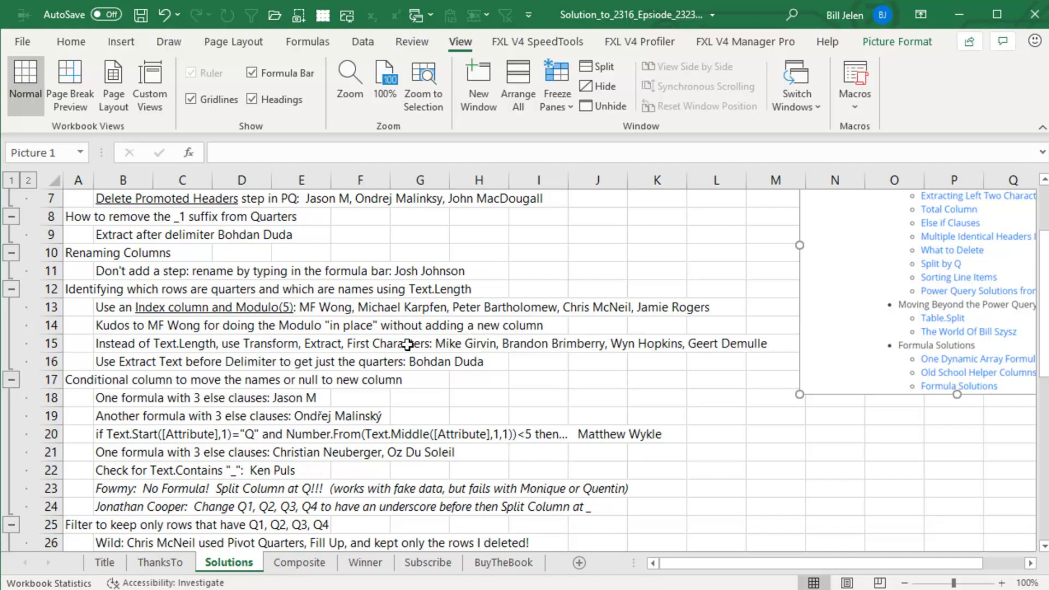
scroll(476, 362, "down", 2)
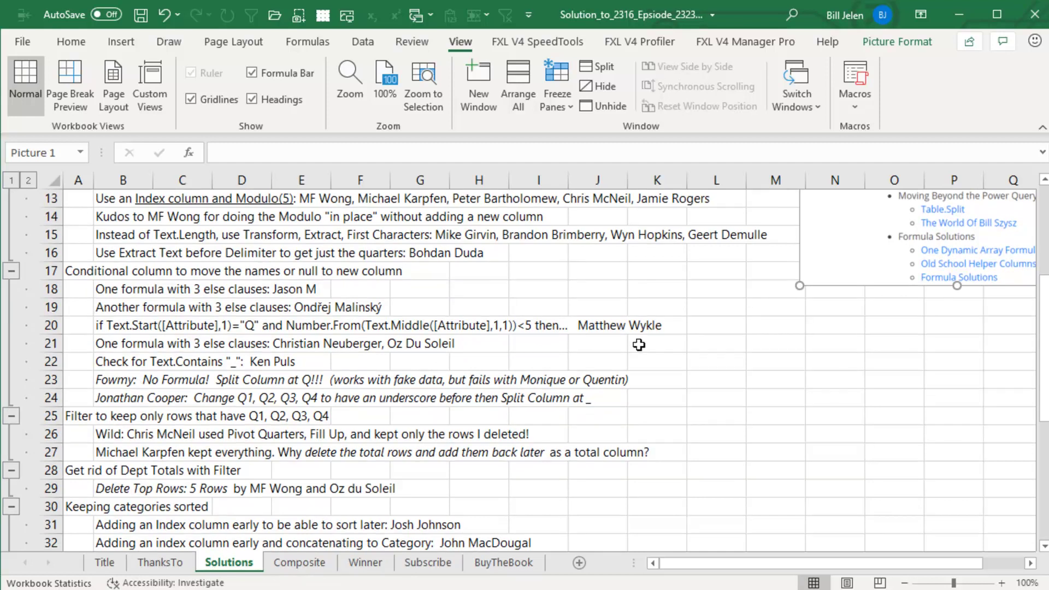
scroll(638, 345, "down", 2)
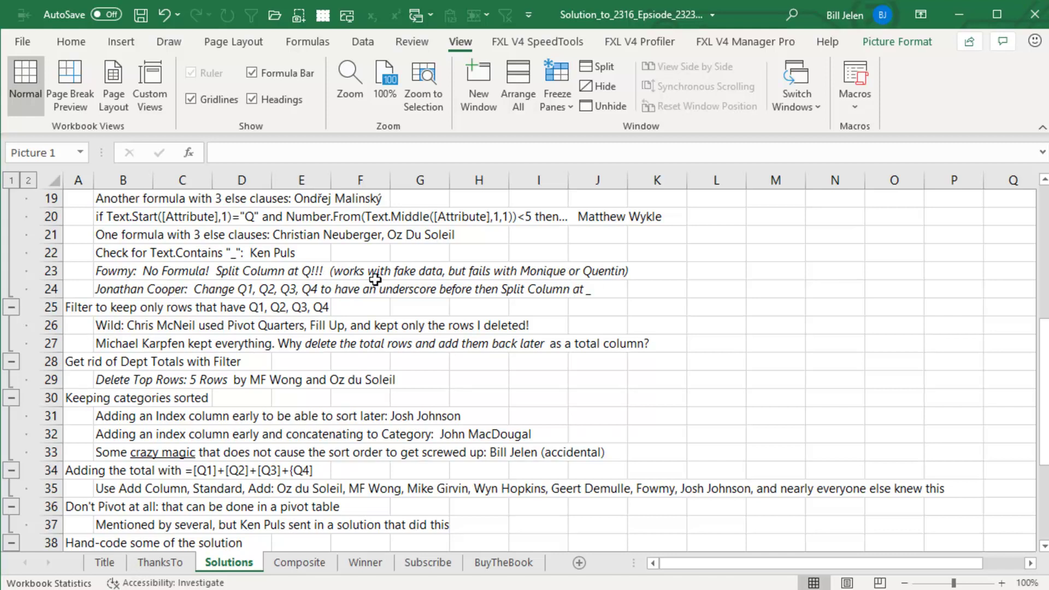
scroll(496, 352, "down", 1)
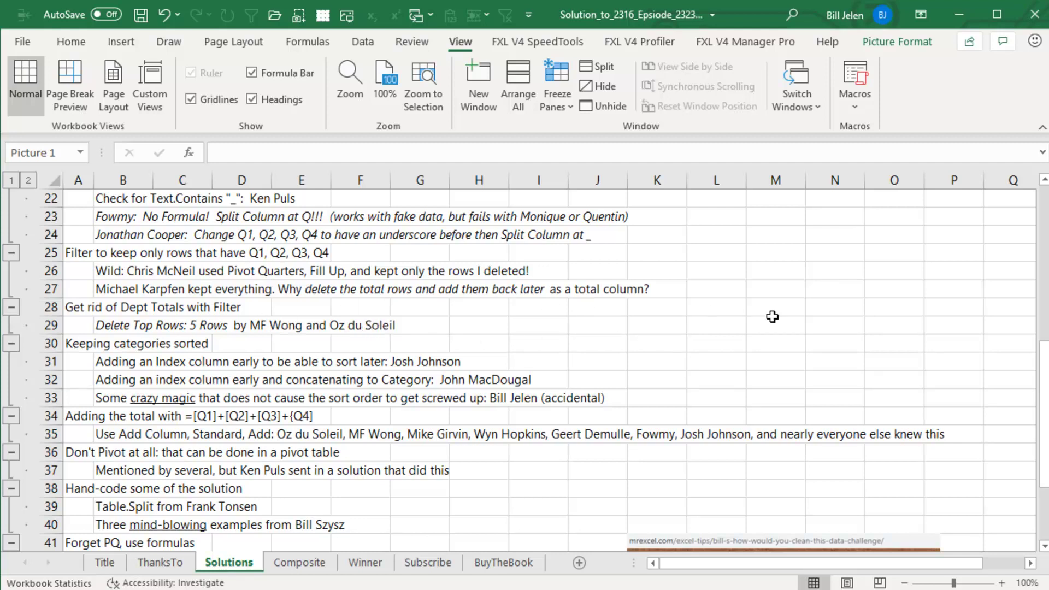
scroll(771, 317, "down", 1)
scroll(772, 317, "down", 1)
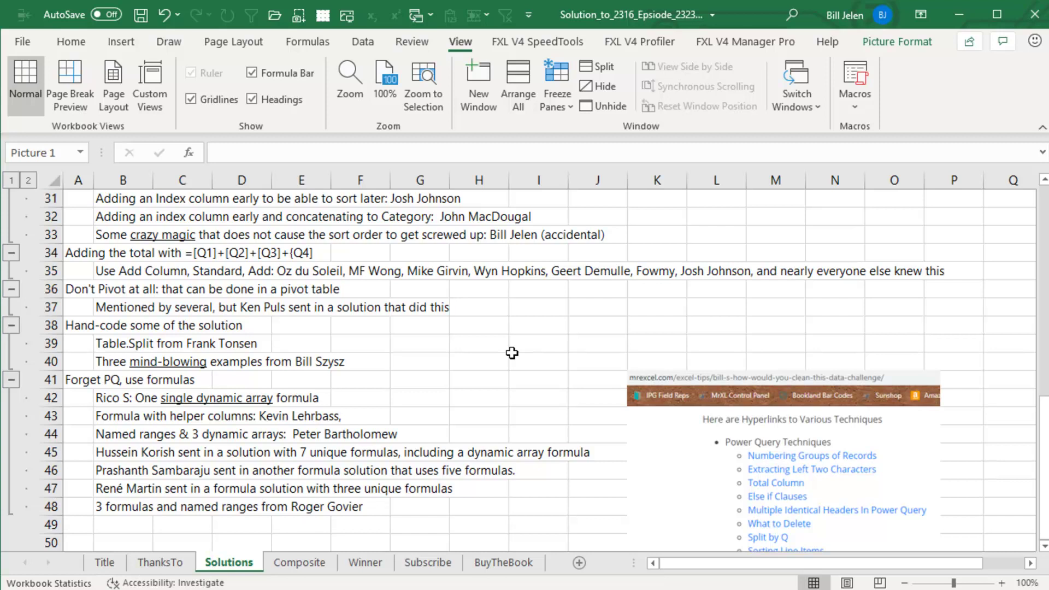
scroll(454, 363, "down", 2)
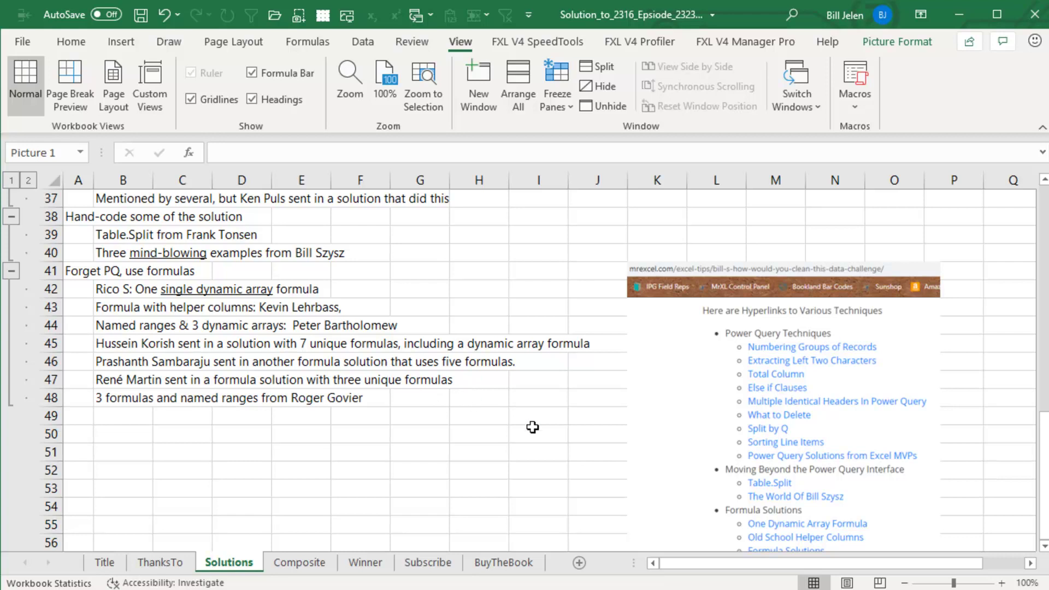
scroll(806, 451, "down", 1)
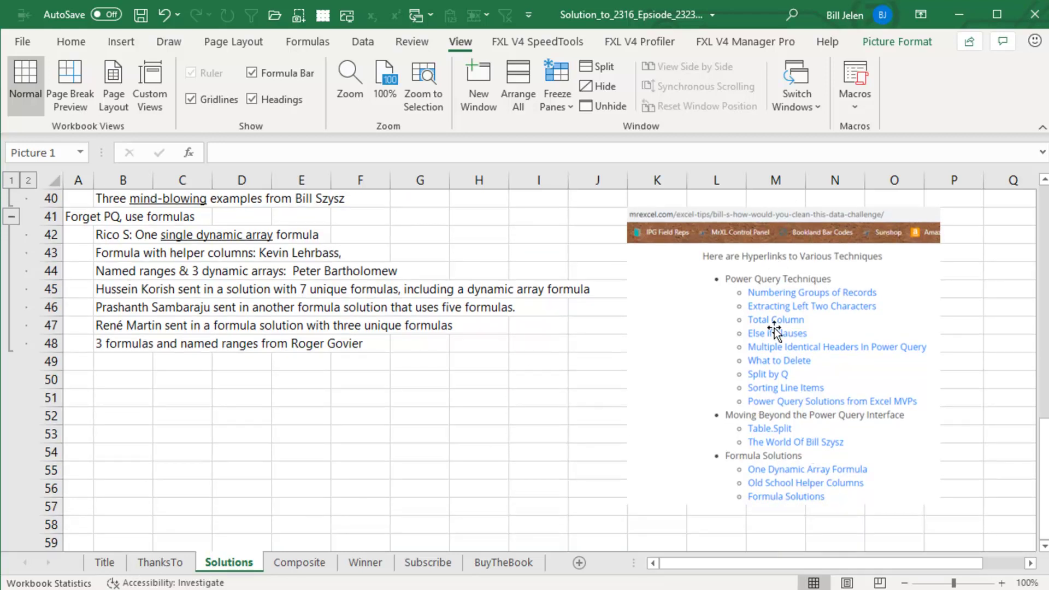
Load the UglyData range from the Composite sheet into Power Query and delete its Changed Type and Promoted Headers steps.
left_click(309, 567)
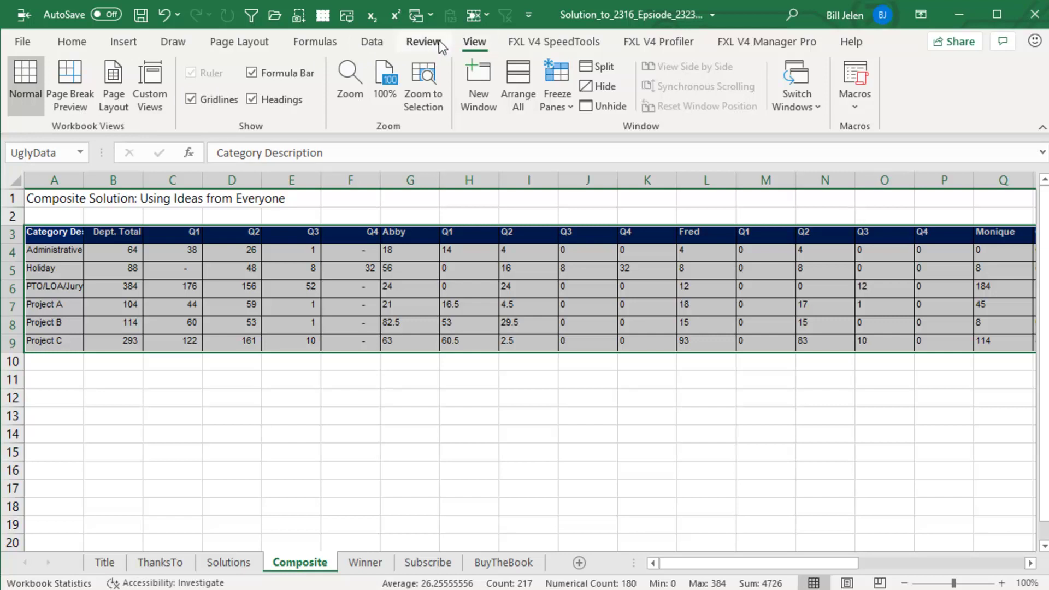
left_click(374, 42)
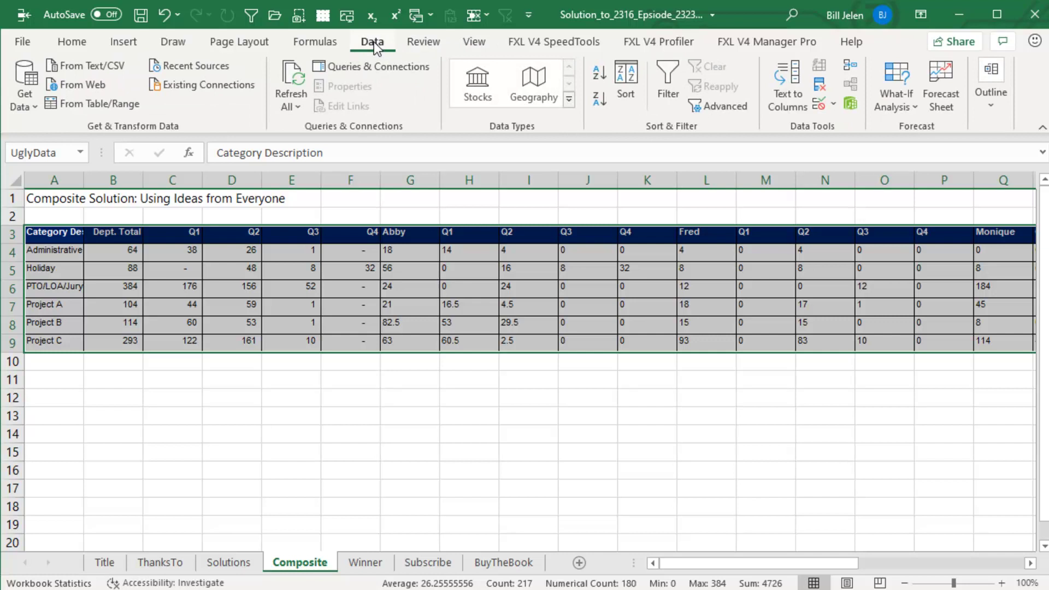
left_click(97, 104)
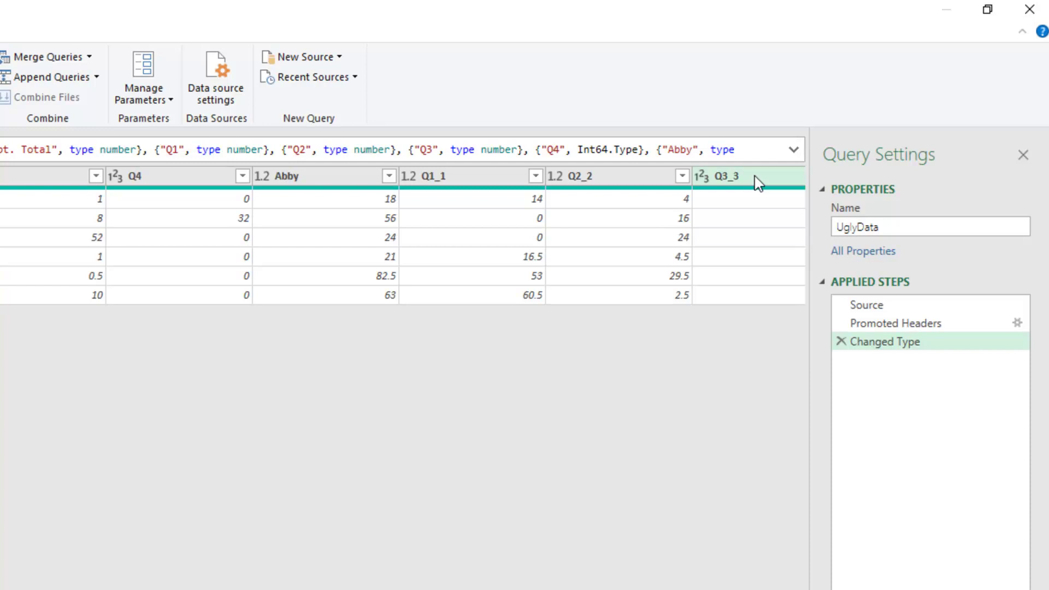
left_click(842, 341)
left_click(841, 322)
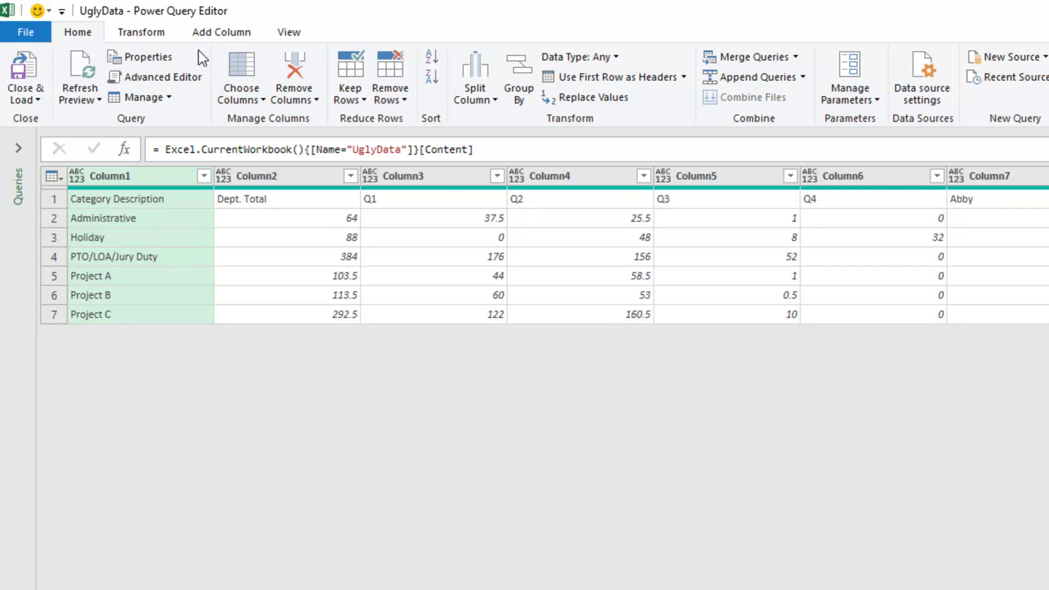
Transpose the UglyData table and use its first row as headers.
left_click(144, 33)
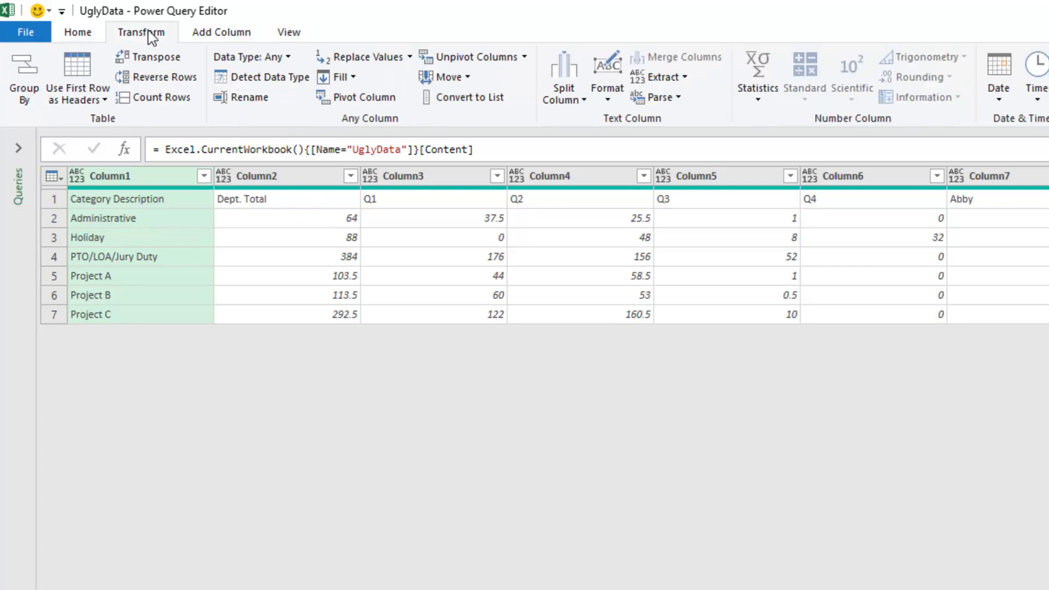
left_click(157, 58)
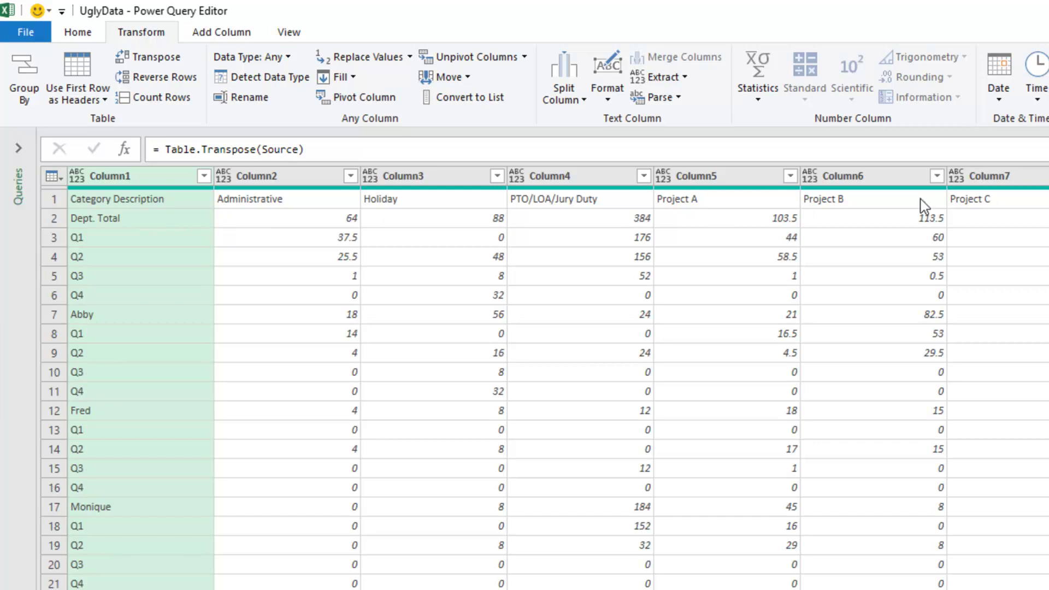
left_click(90, 31)
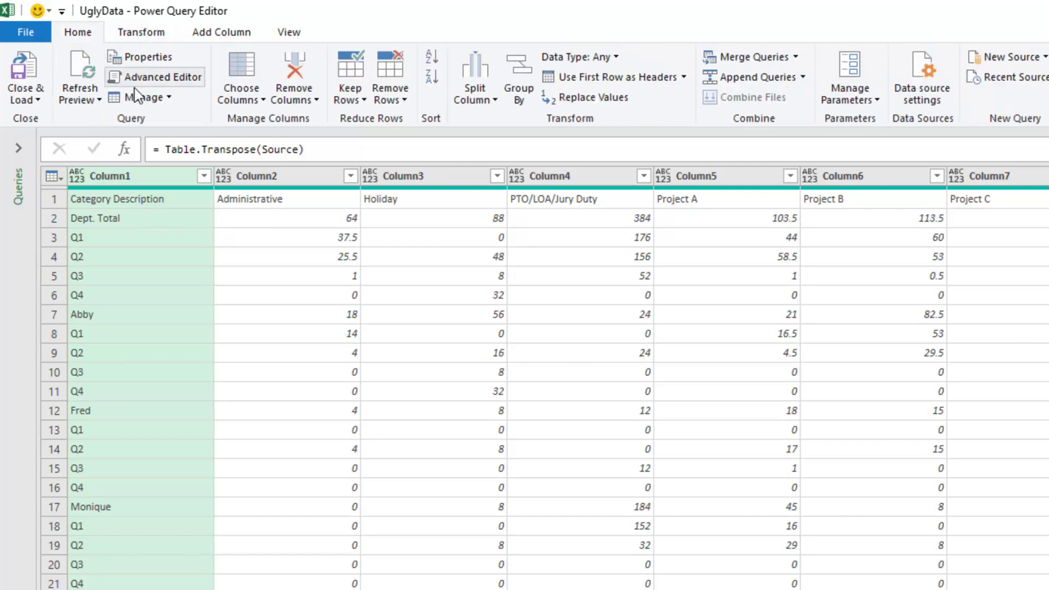
left_click(623, 81)
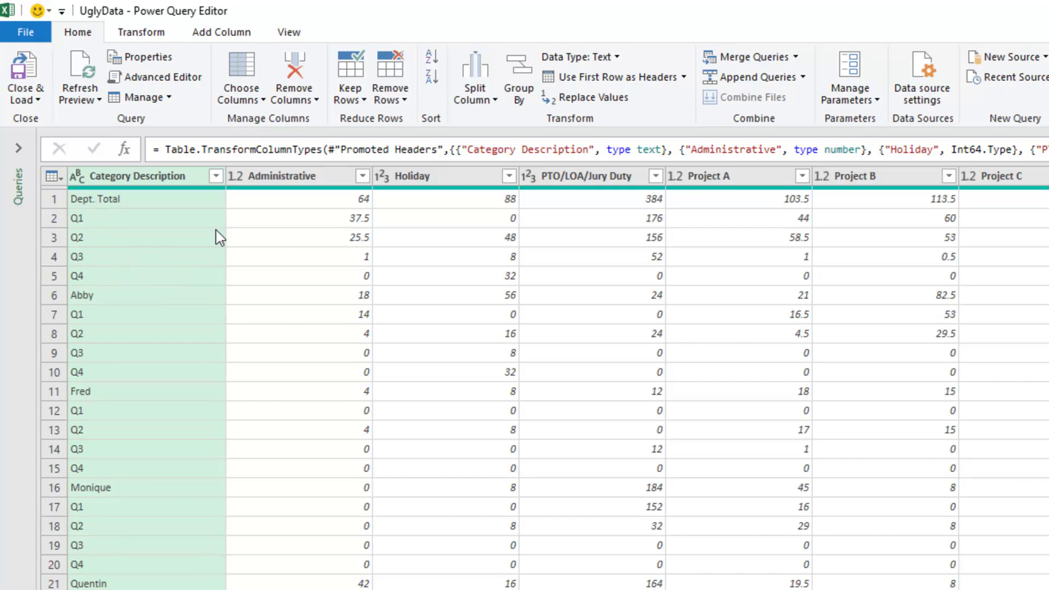
Remove the top 5 rows containing the department totals and their quarters.
left_click(400, 100)
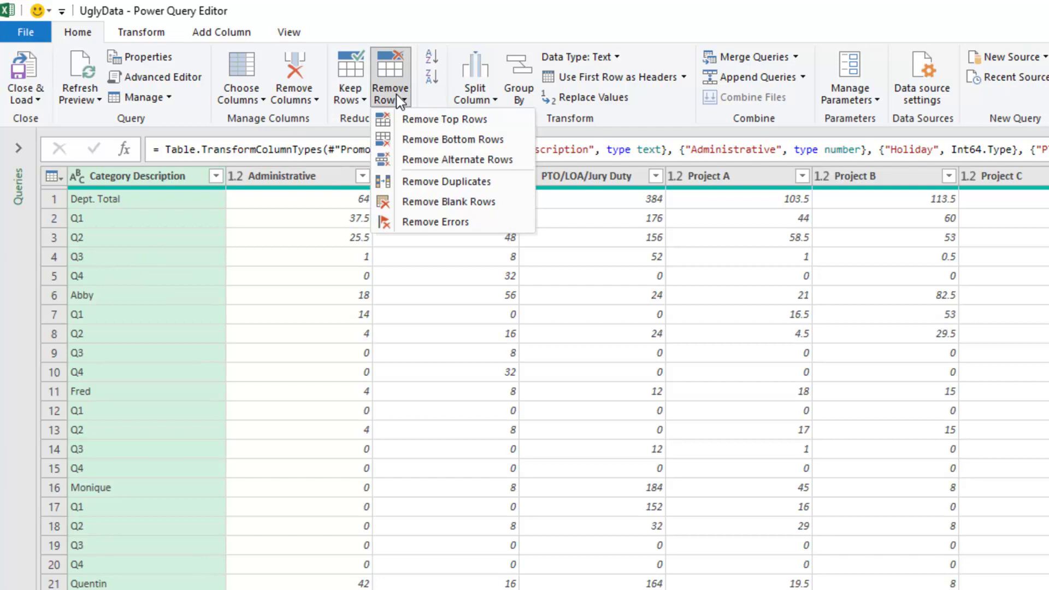
left_click(413, 120)
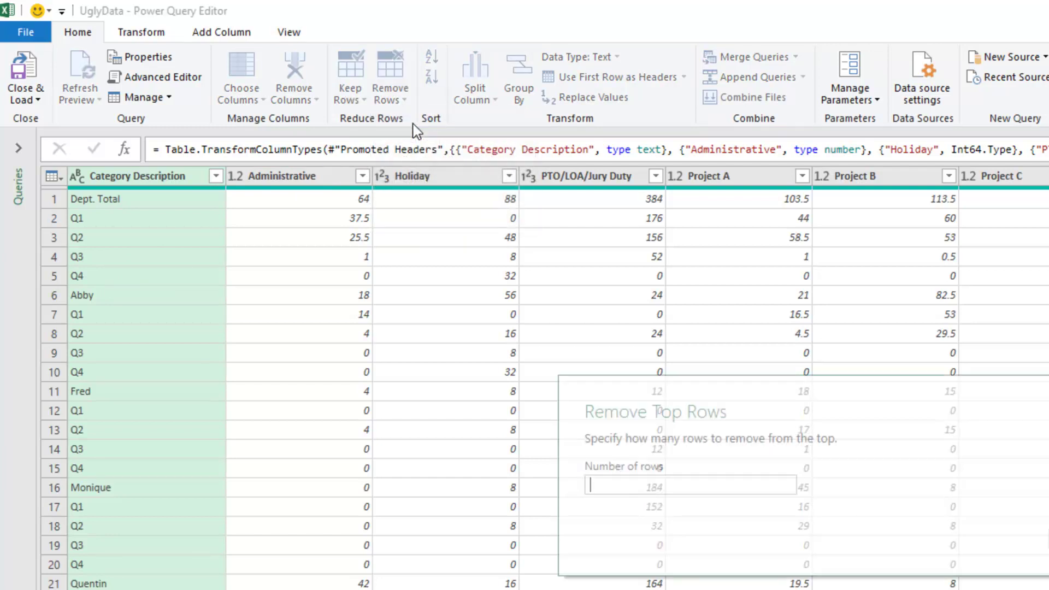
type("5")
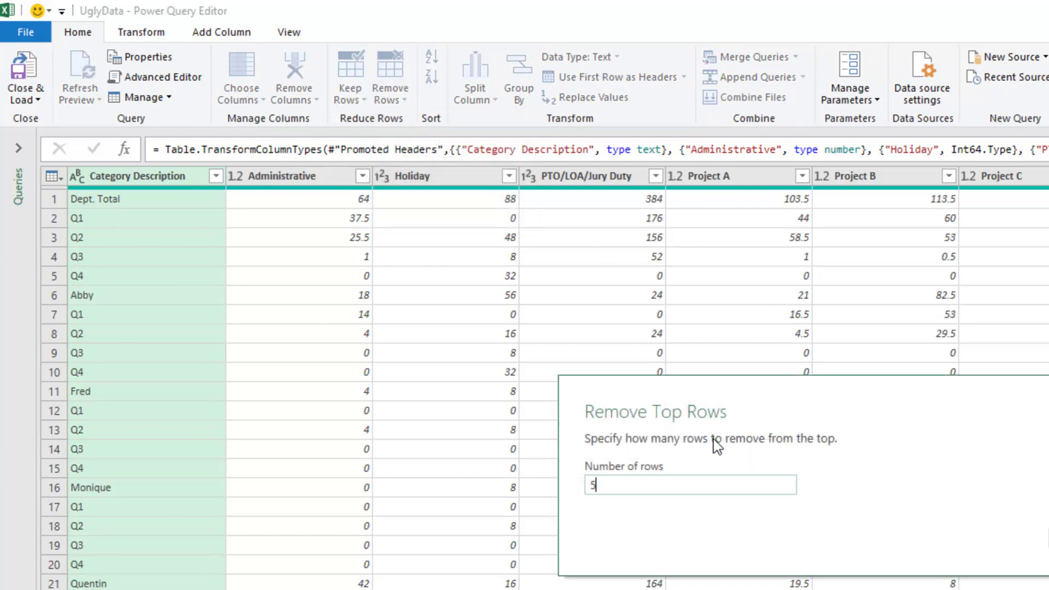
left_click(1035, 530)
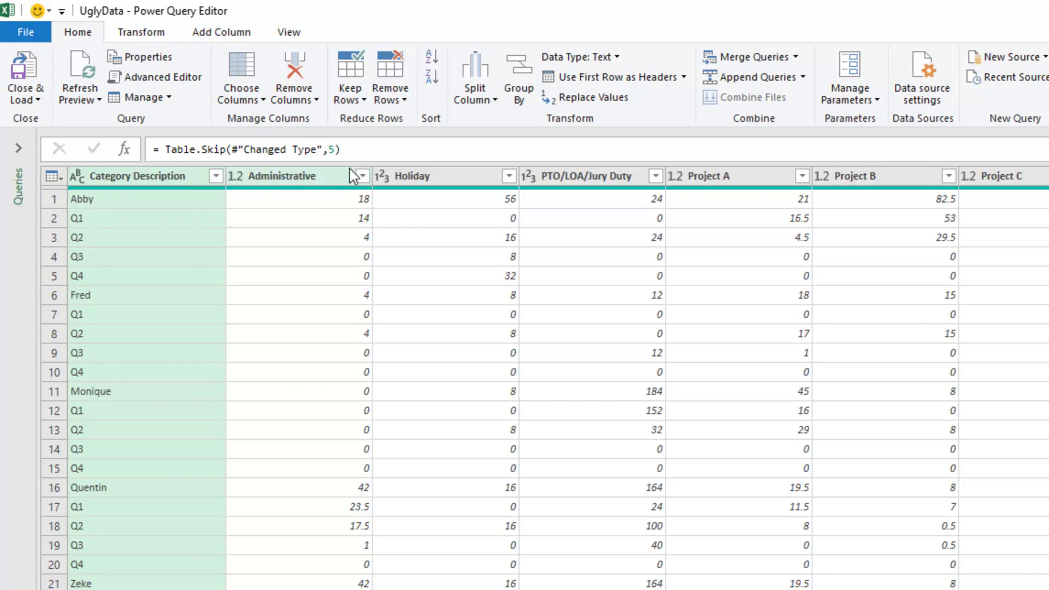
Try to split the Category Description column at each occurrence of the custom delimiter Q.
left_click(482, 104)
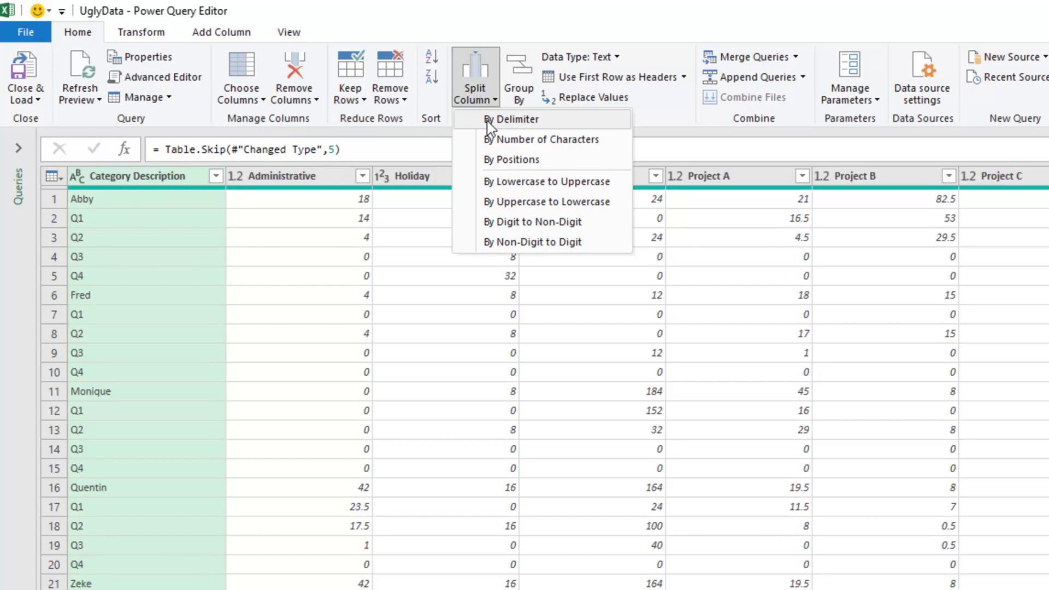
left_click(490, 122)
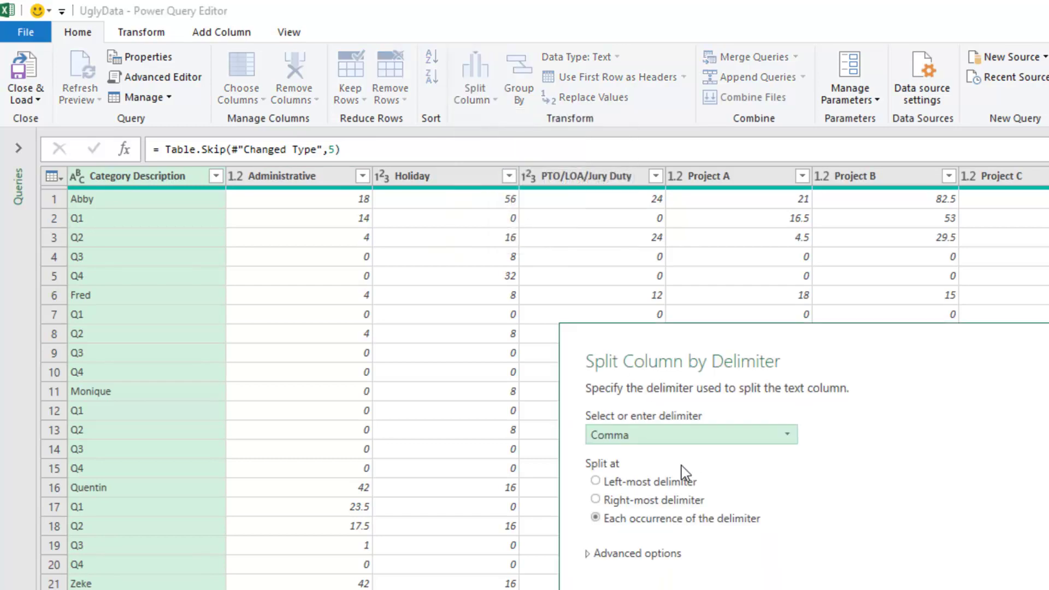
left_click(791, 433)
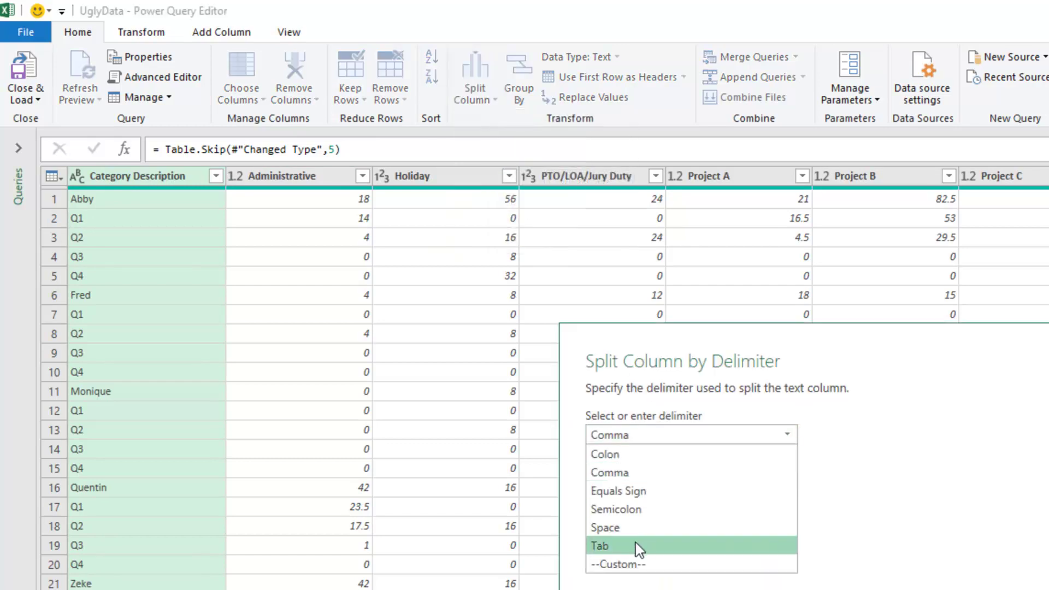
left_click(622, 565)
left_click(618, 461)
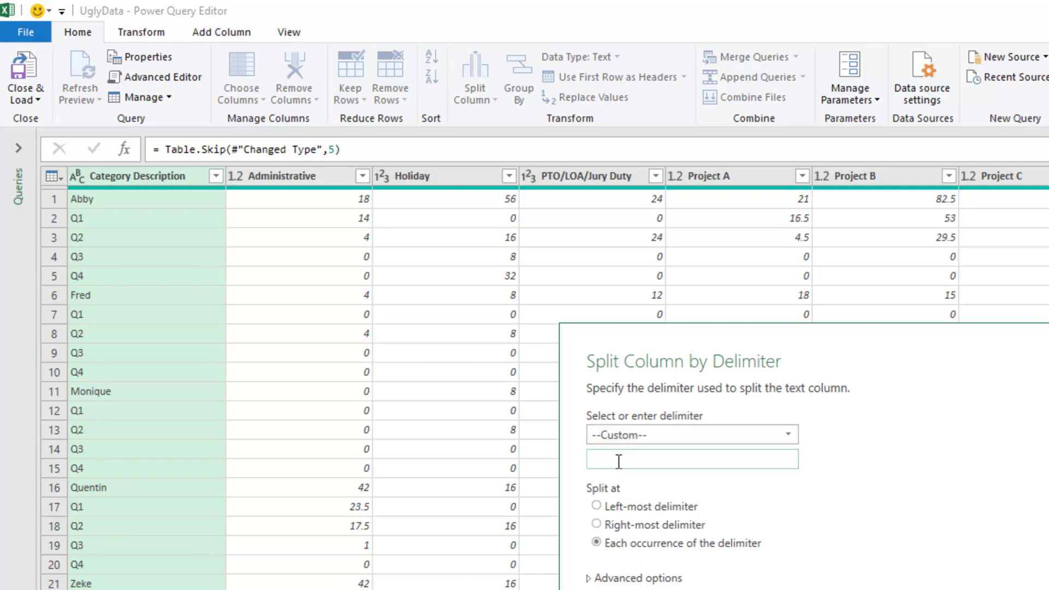
type("Q")
key("Return")
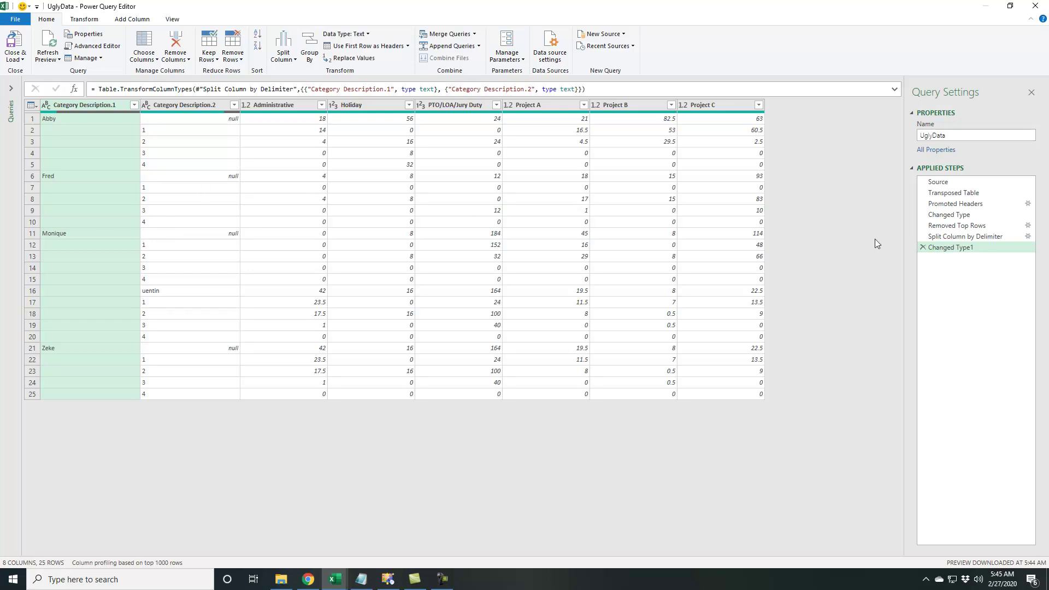
Delete the Changed Type1 and Split Column by Delimiter steps from the query.
left_click(923, 247)
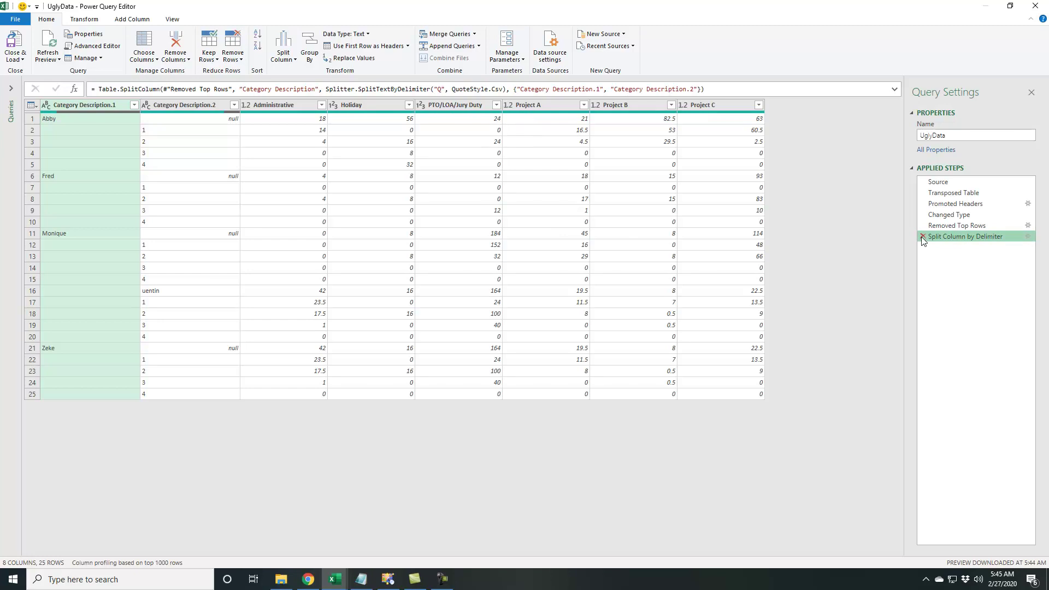
left_click(923, 236)
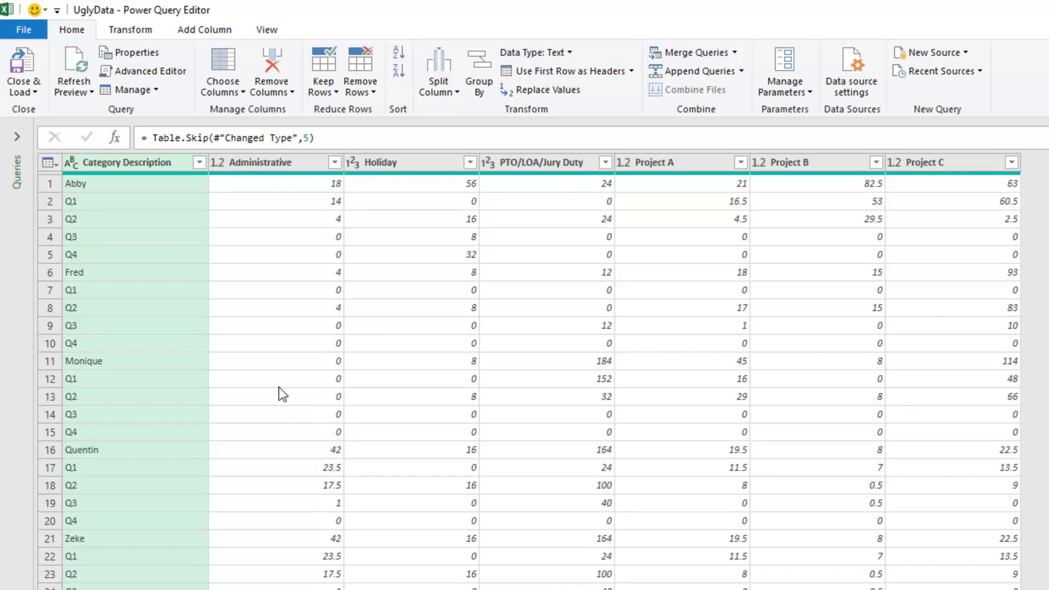
Replace Q1 with _Q1 and Q2 with _Q2 in the Category Description column.
right_click(113, 158)
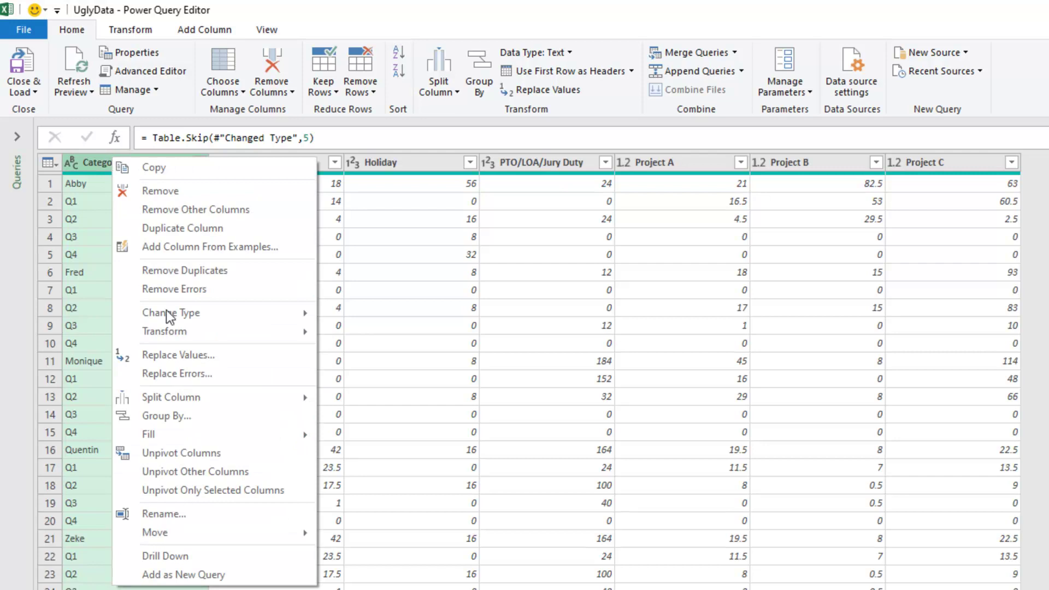
left_click(172, 353)
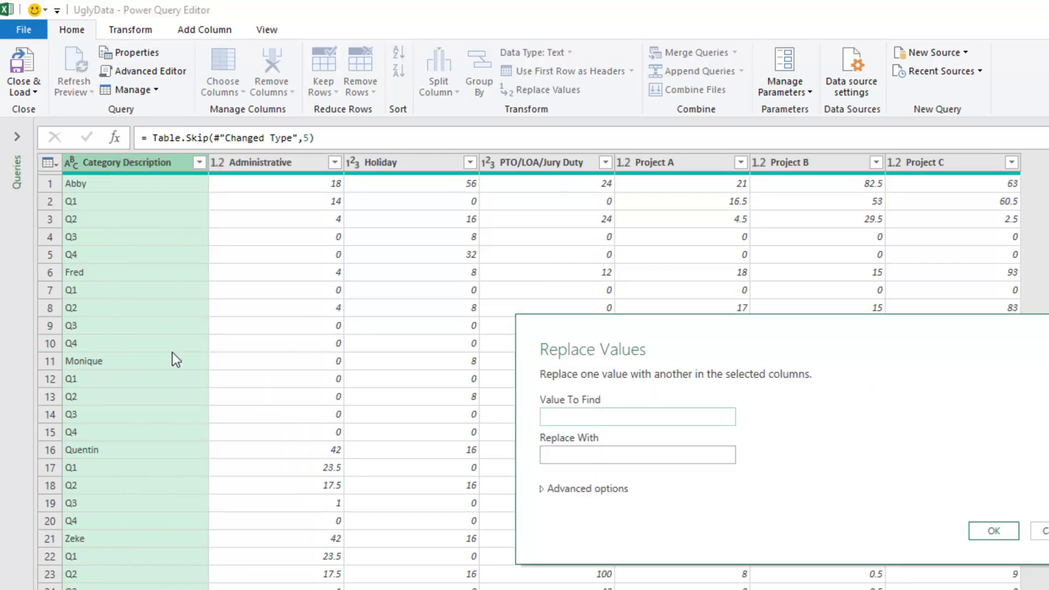
type("Q1")
key("Tab")
type("_Q1")
left_click(990, 527)
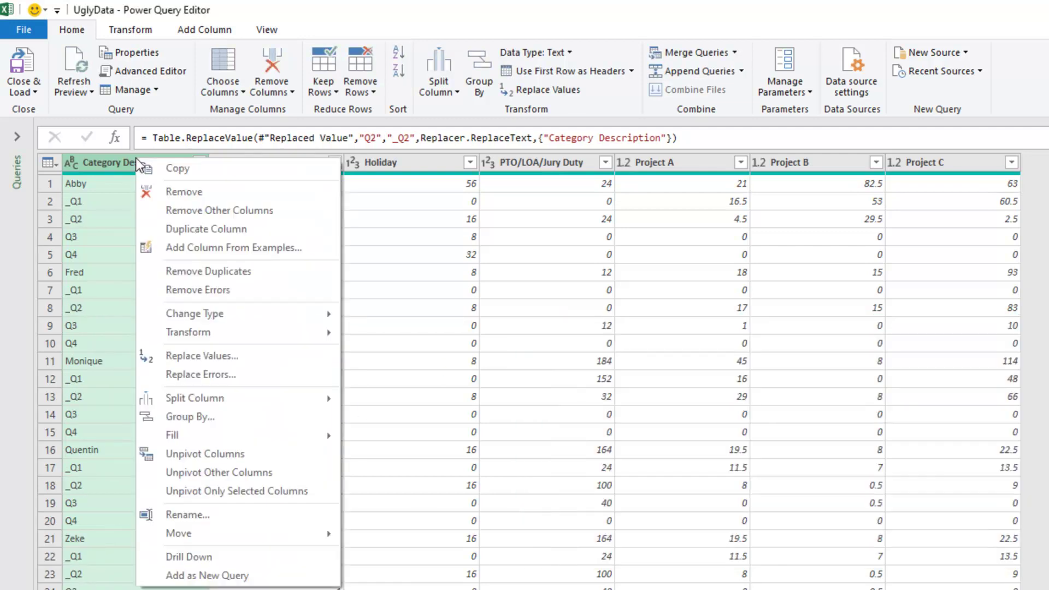
Replace Q3 with _Q3 and Q4 with _Q4 in the Category Description column.
left_click(182, 355)
type("Q")
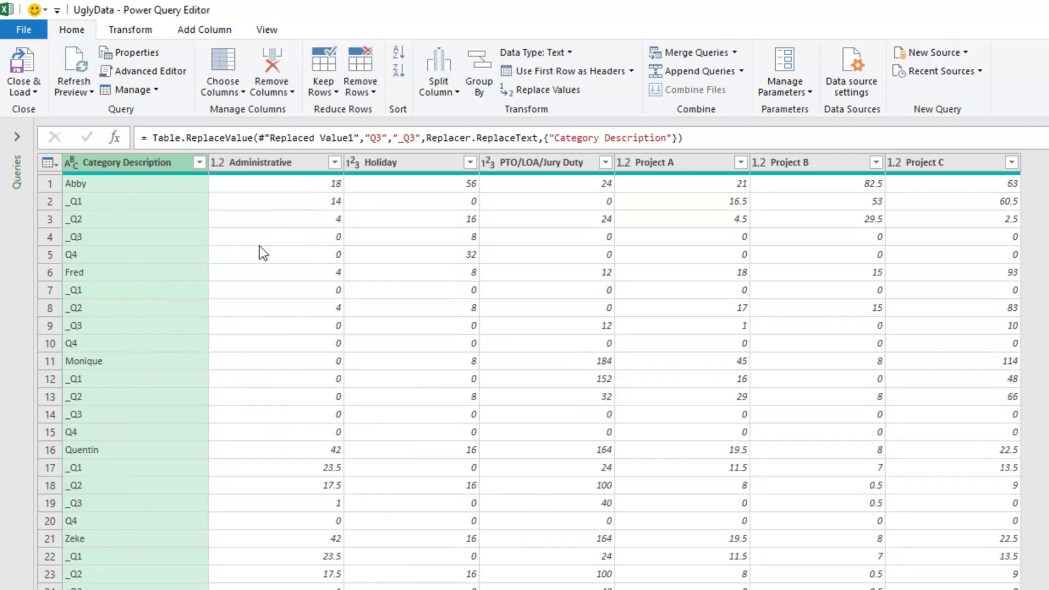
left_click(186, 355)
type("Q4")
key("Tab")
type("_Q4")
key("Return")
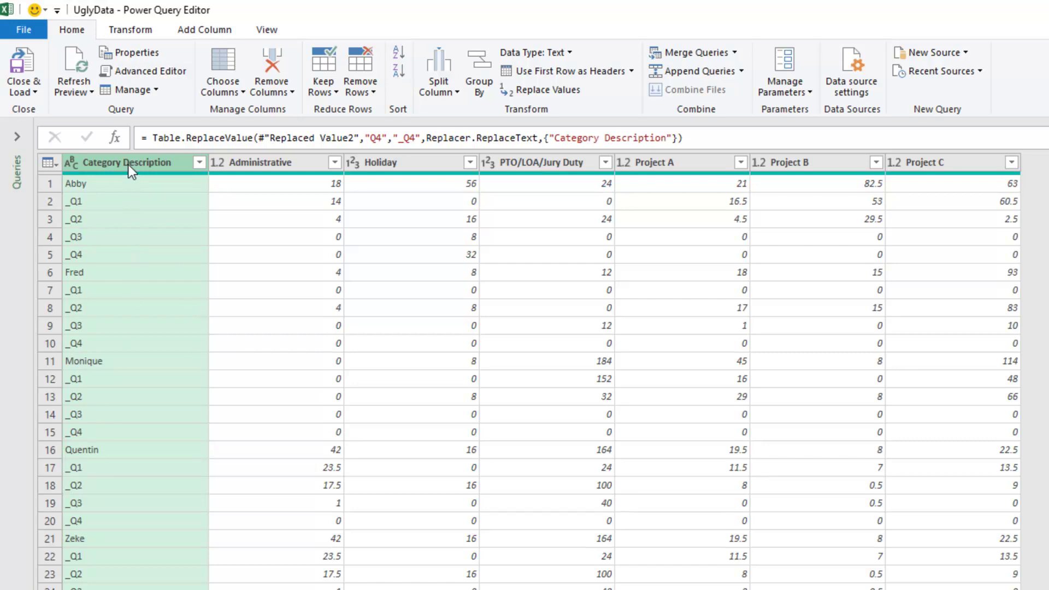
Split the Category Description column at each occurrence of the custom underscore delimiter.
left_click(457, 89)
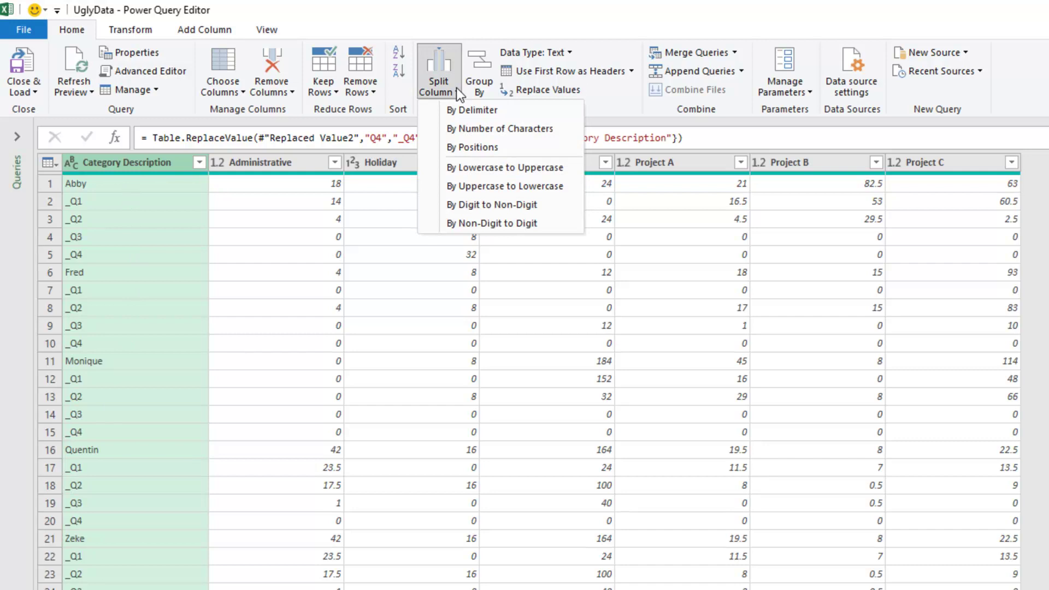
left_click(463, 109)
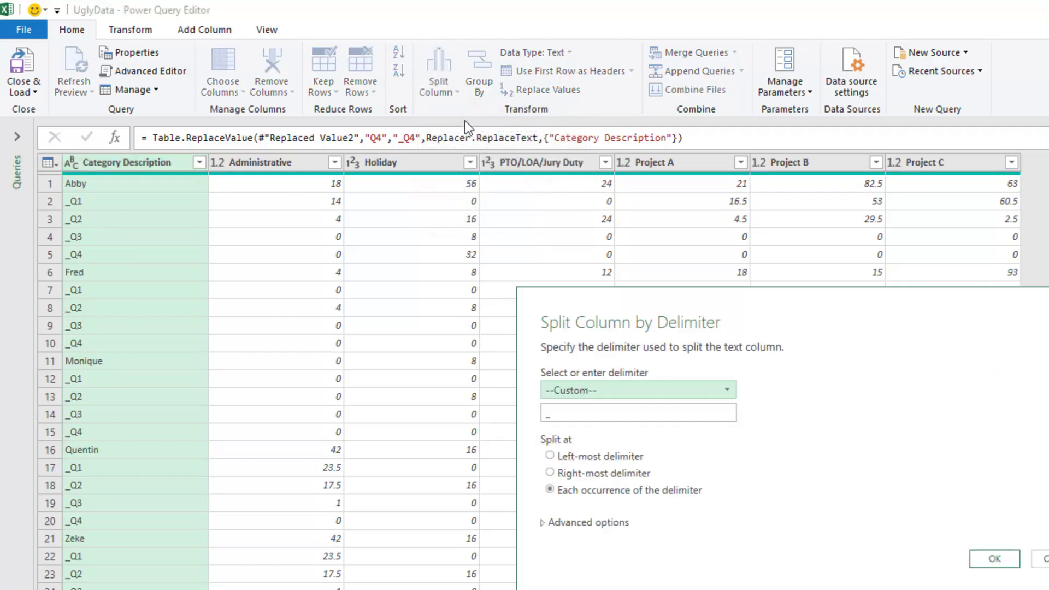
left_click(987, 560)
Delete the Changed Type1 step to return to the Split Column by Delimiter formula.
left_click(130, 30)
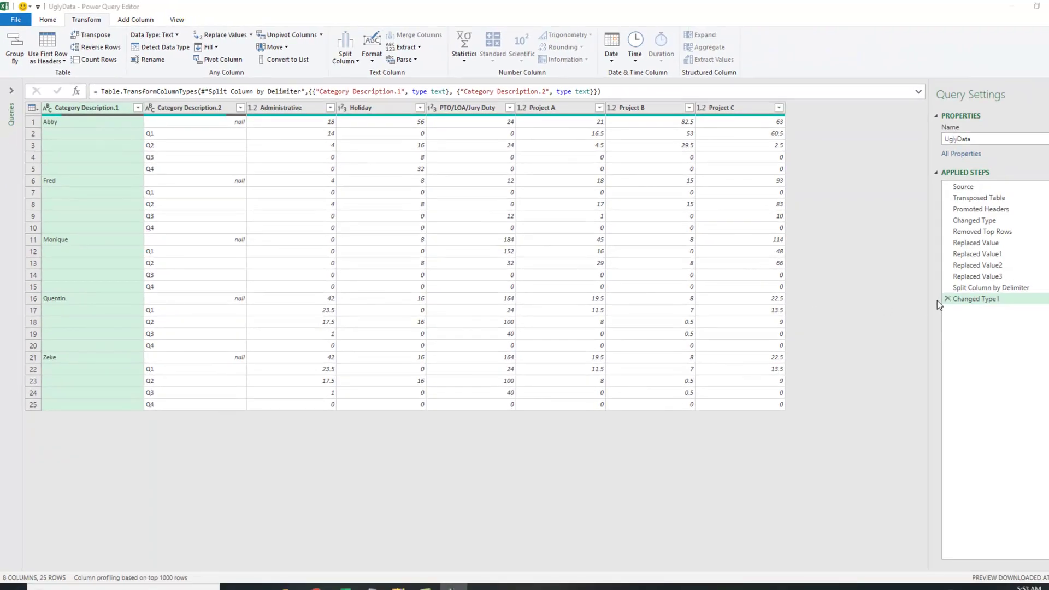
left_click(947, 298)
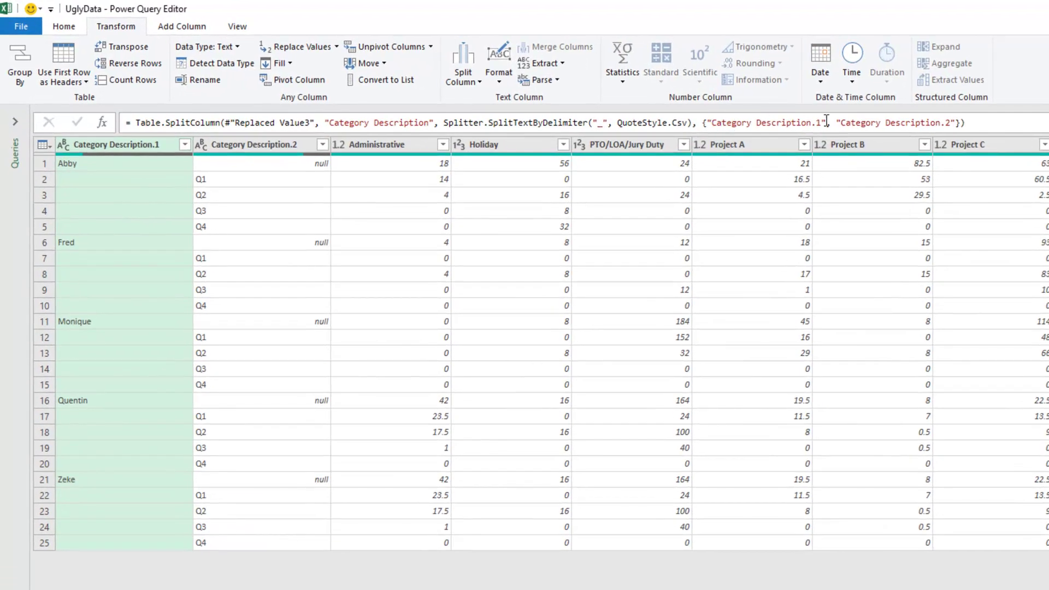
left_click(236, 26)
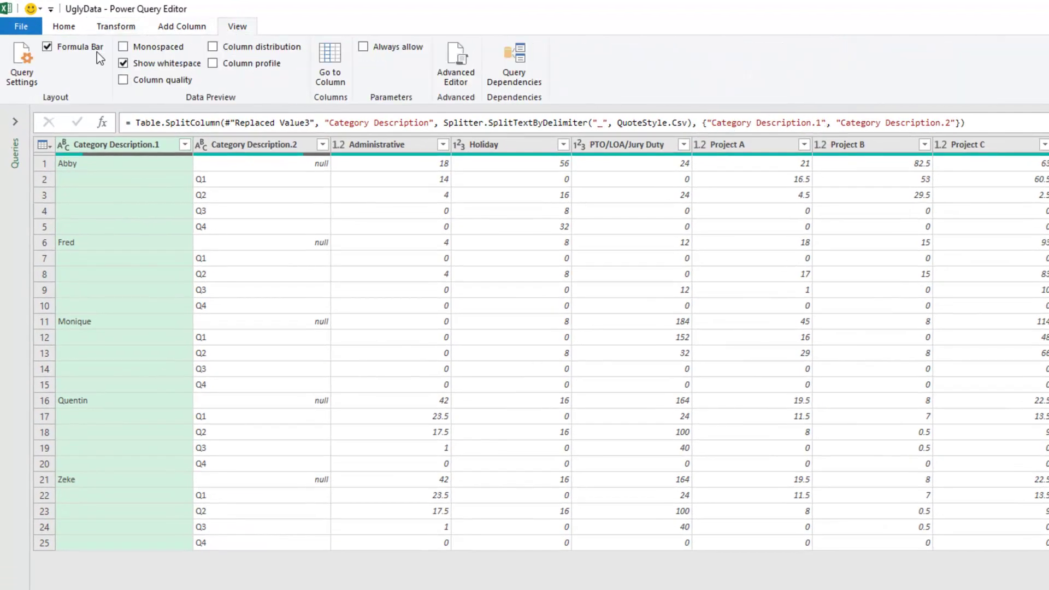
left_click(118, 27)
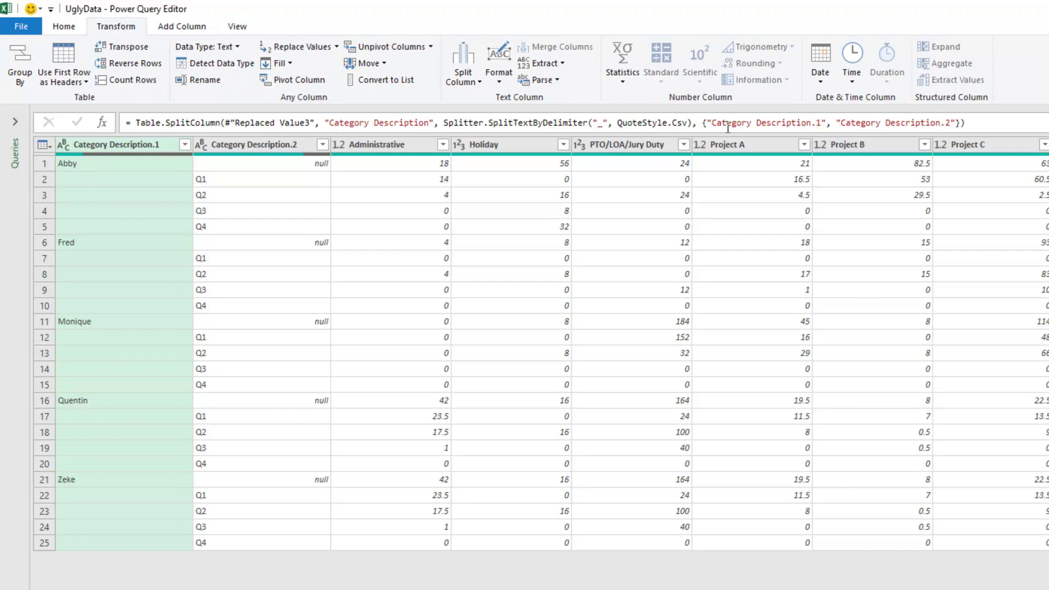
Edit the split step's formula to name the two resulting columns Employee and Qtr.
left_click_drag(711, 122, 820, 121)
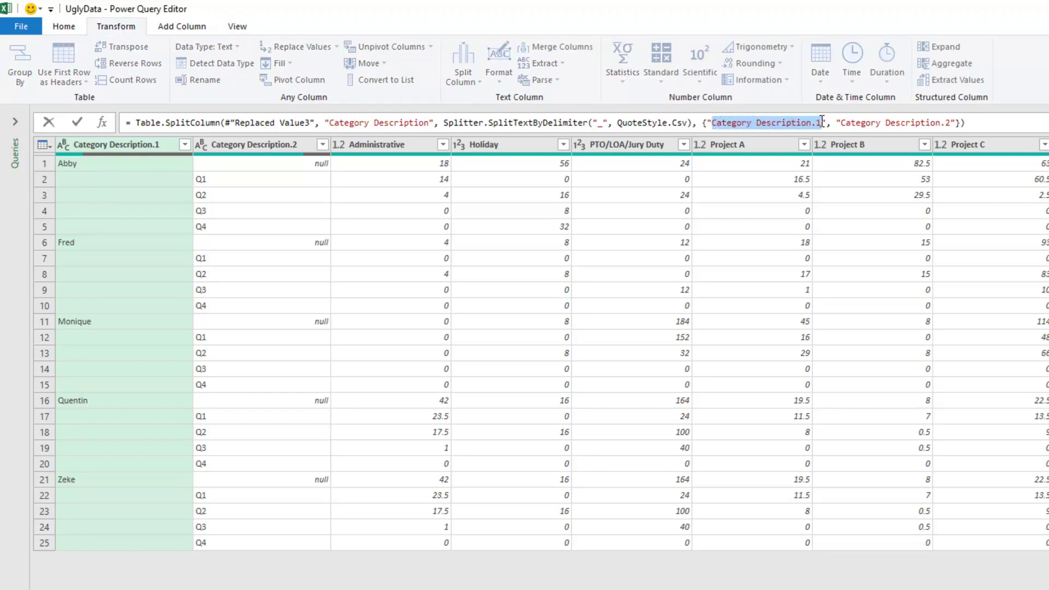
type("Employe")
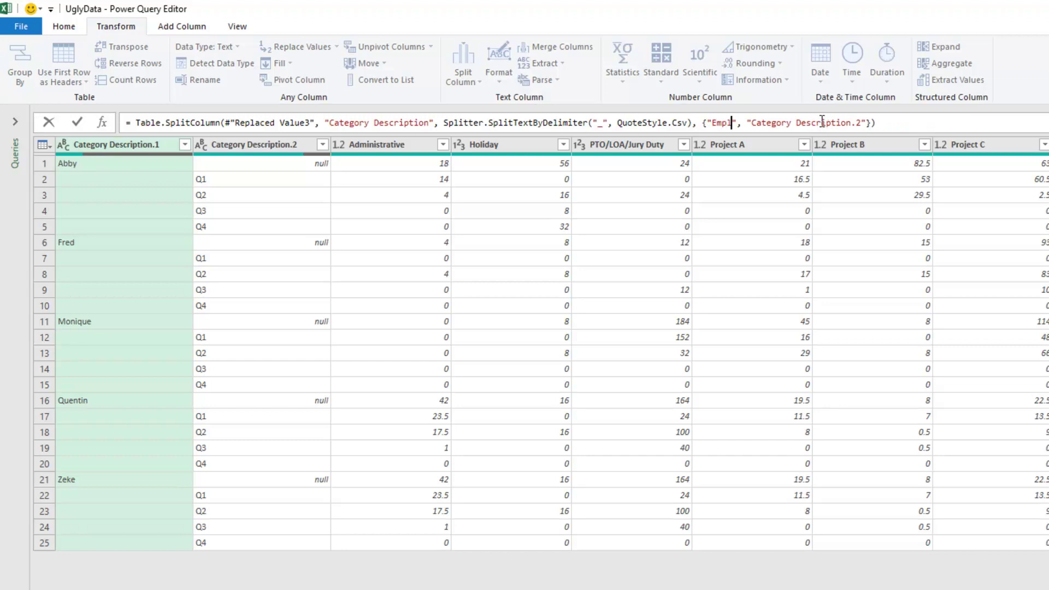
type("e")
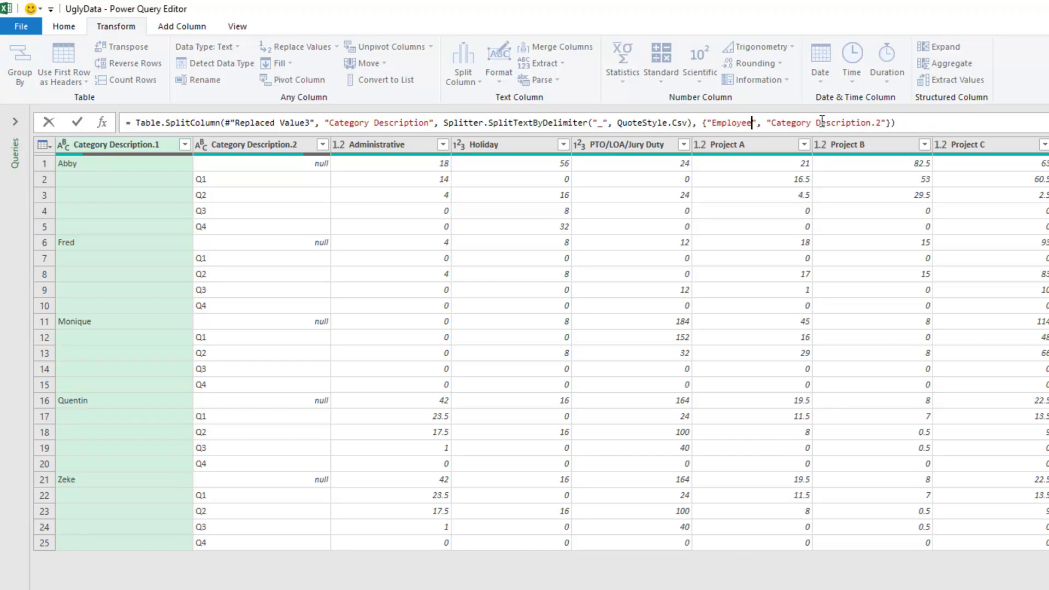
left_click_drag(770, 123, 879, 122)
type("Qtr")
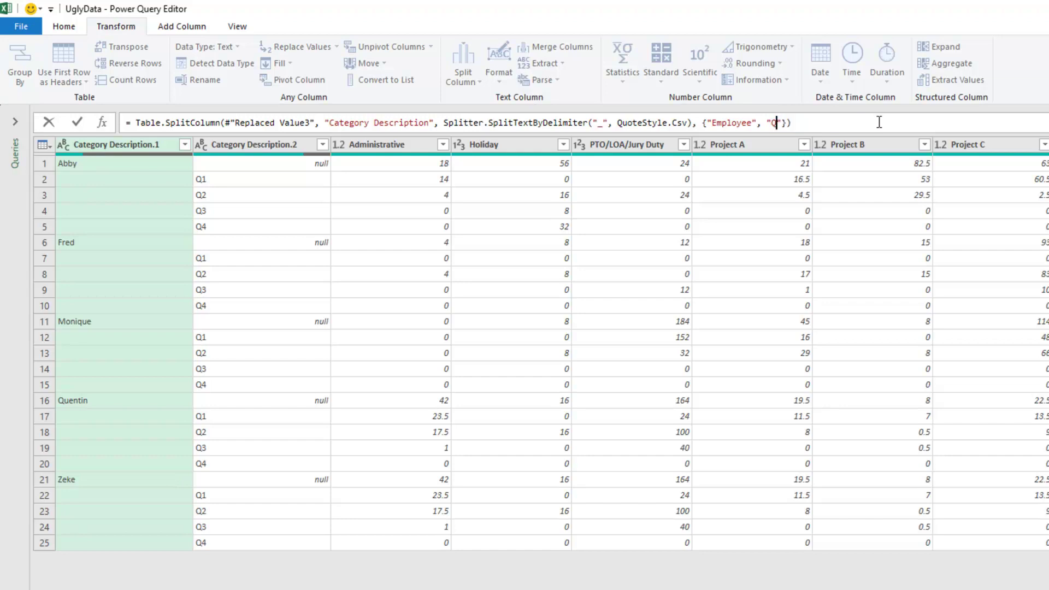
key("Return")
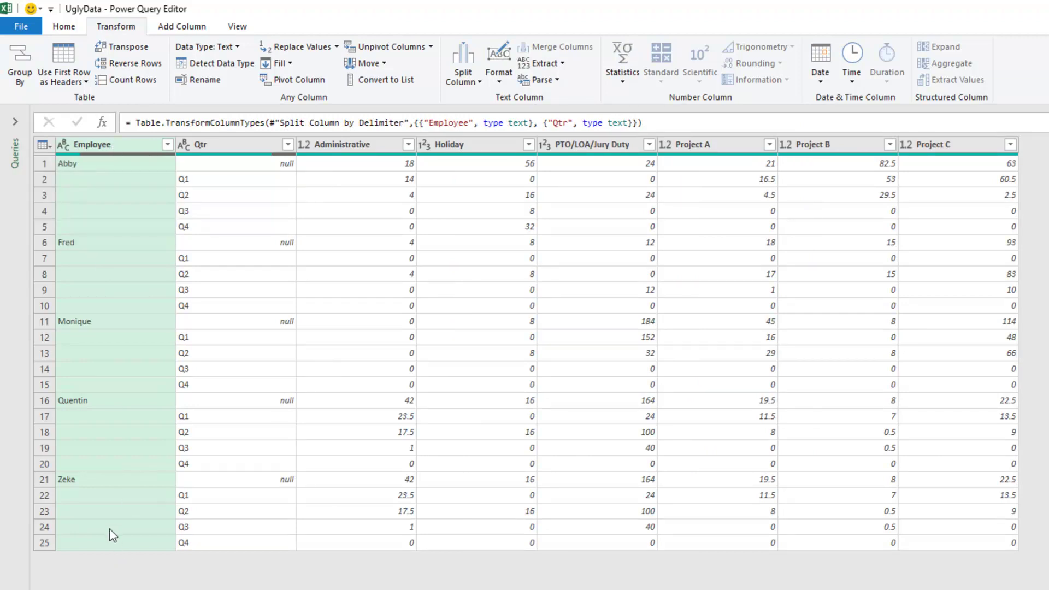
Replace the blank values in the Employee column with null and fill the employee names down.
right_click(105, 150)
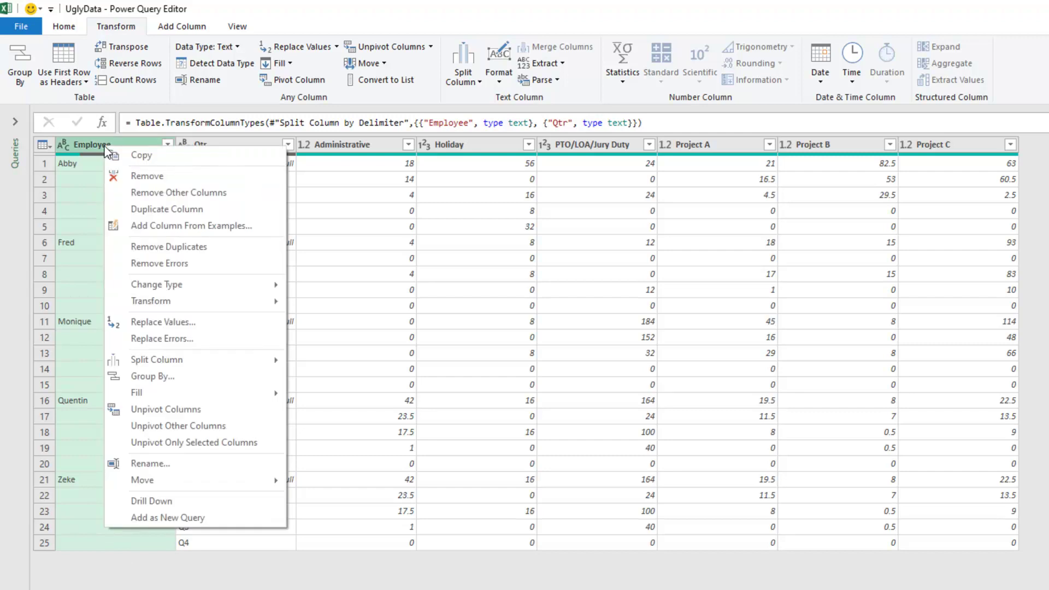
left_click(136, 323)
left_click(498, 405)
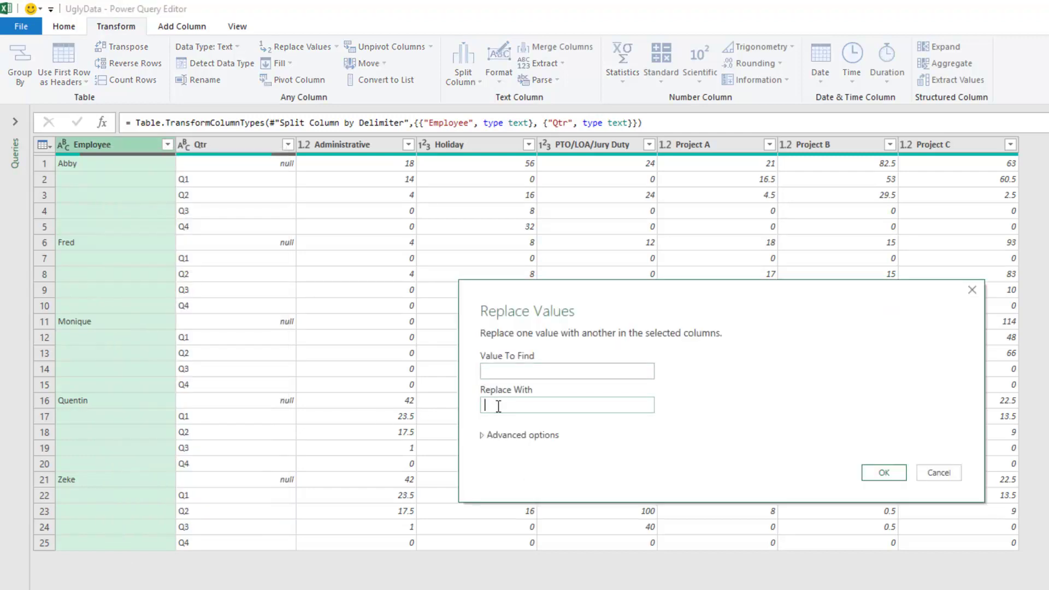
type("null")
left_click(874, 473)
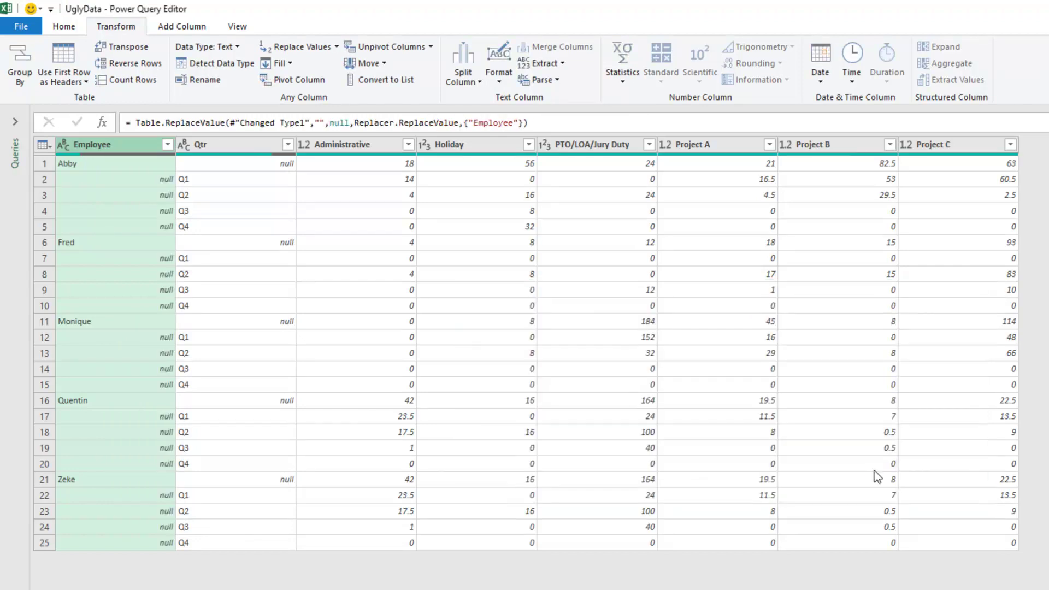
left_click(291, 63)
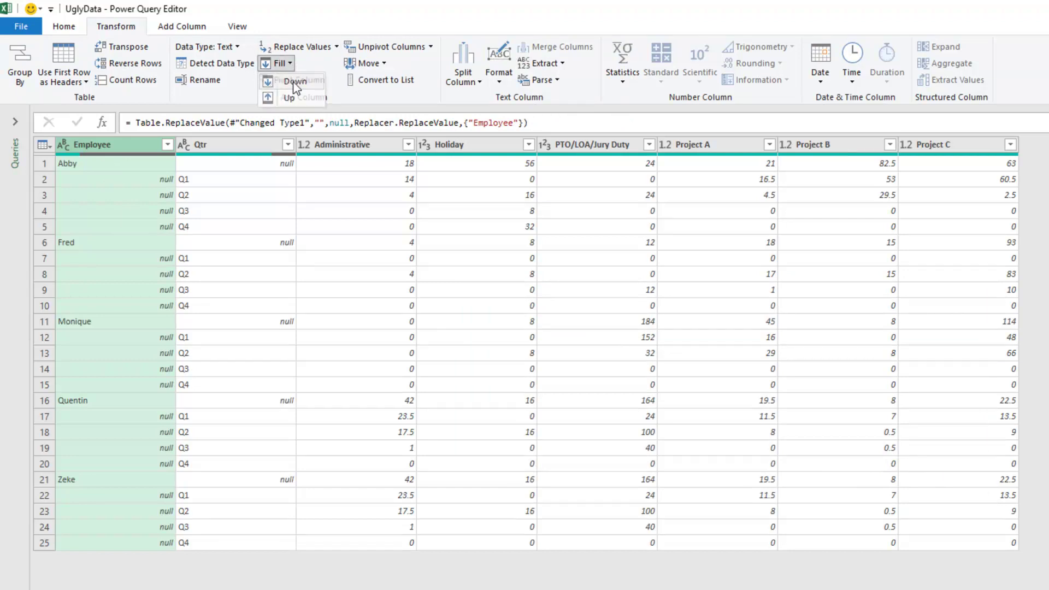
left_click(277, 83)
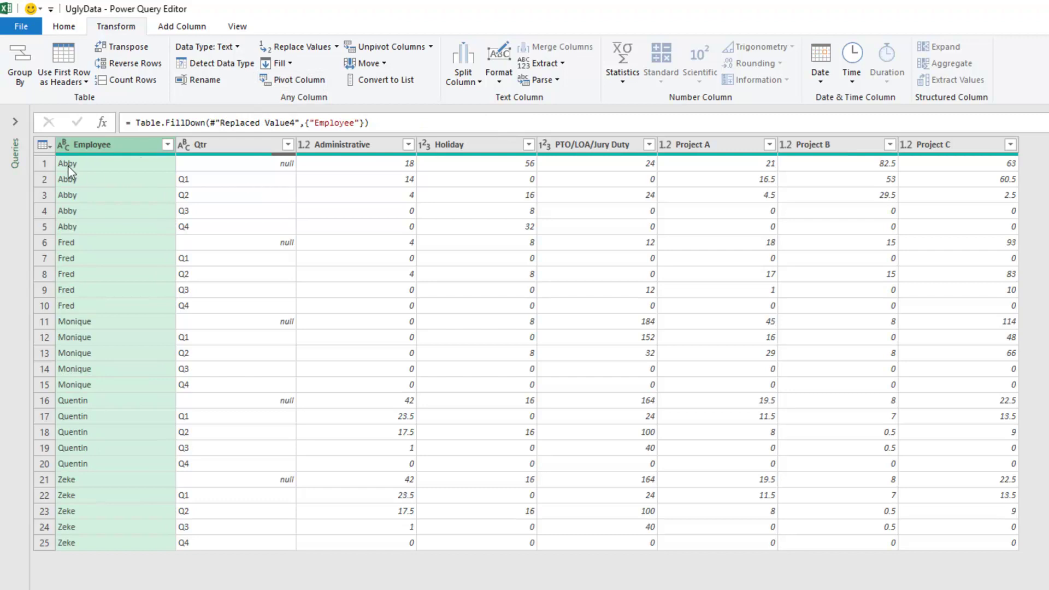
Filter the null rows out of the Qtr column, keeping Q1 to Q4.
left_click(287, 145)
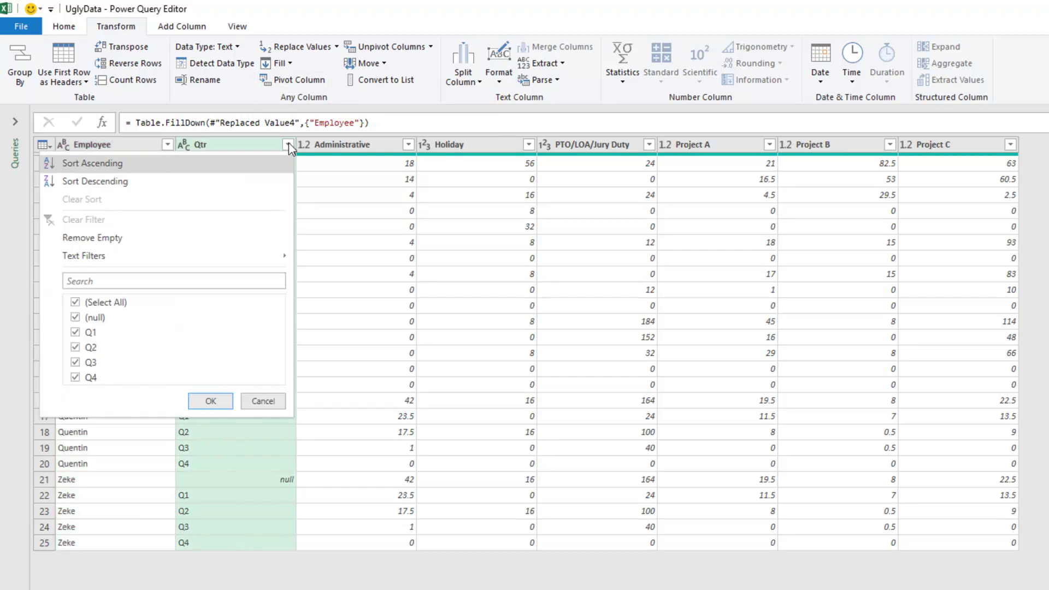
left_click(76, 318)
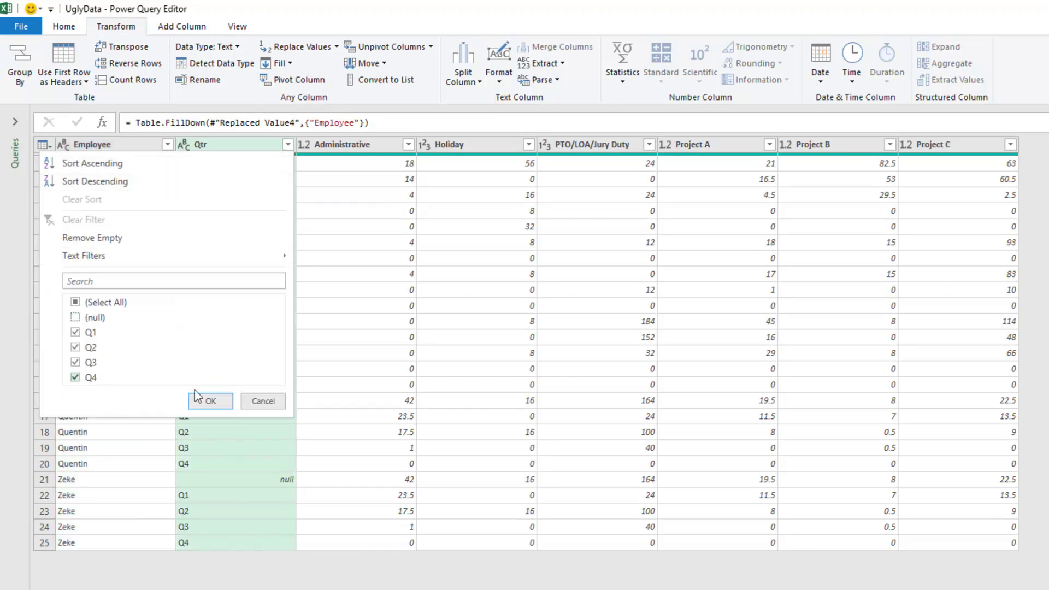
left_click(208, 402)
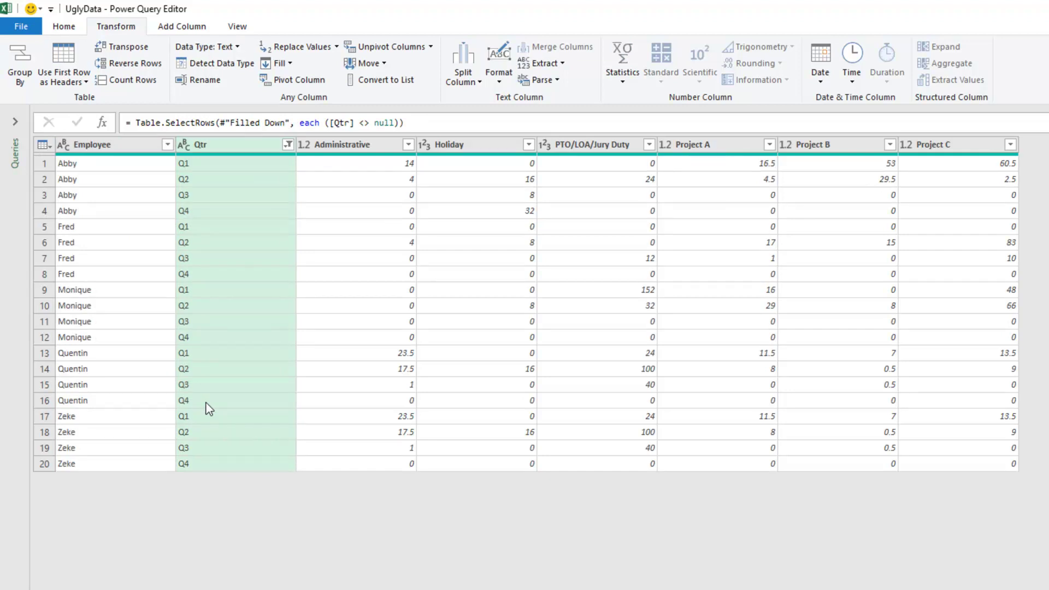
Unpivot all columns other than Employee and Qtr.
left_click(112, 145)
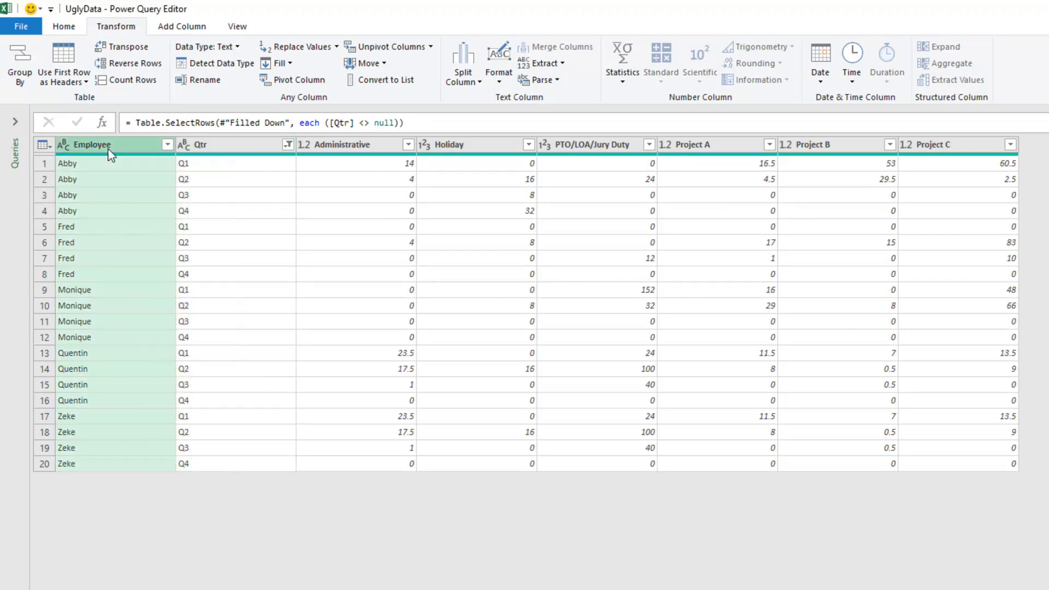
left_click(218, 147, "ctrl")
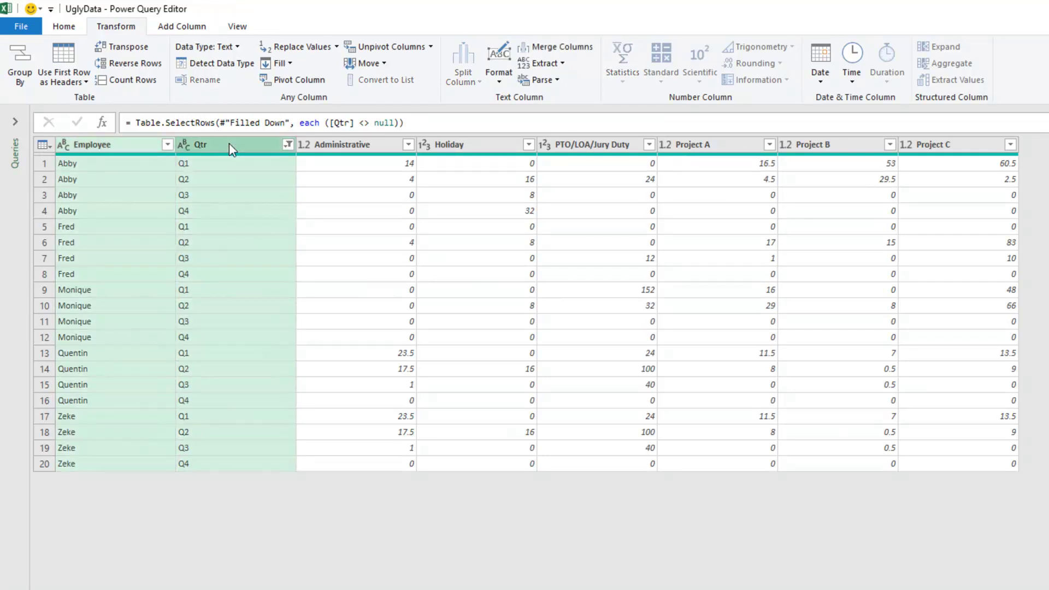
left_click(431, 47)
left_click(431, 47)
left_click(431, 47)
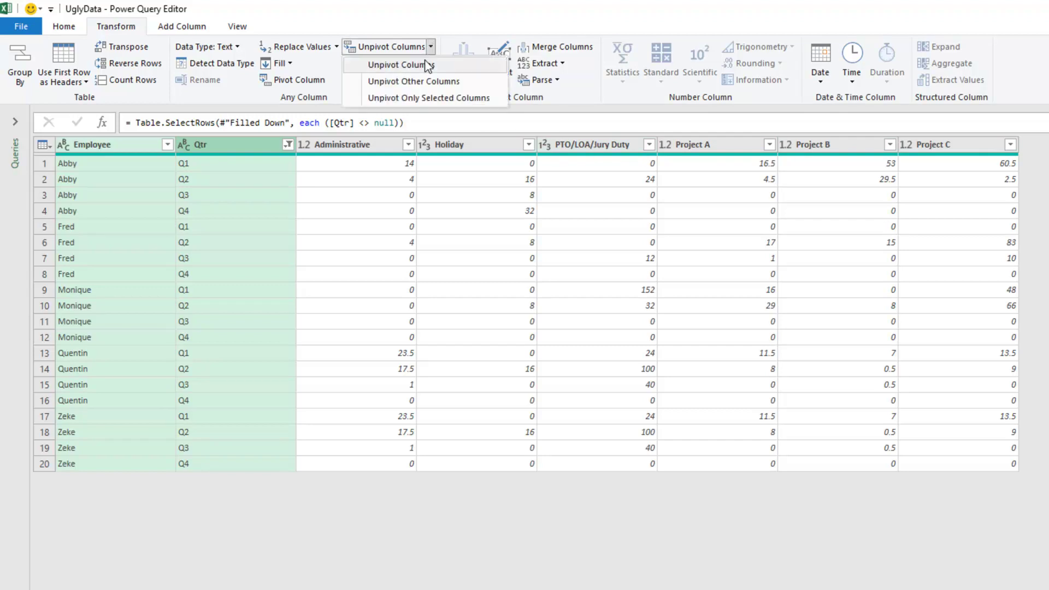
left_click(423, 80)
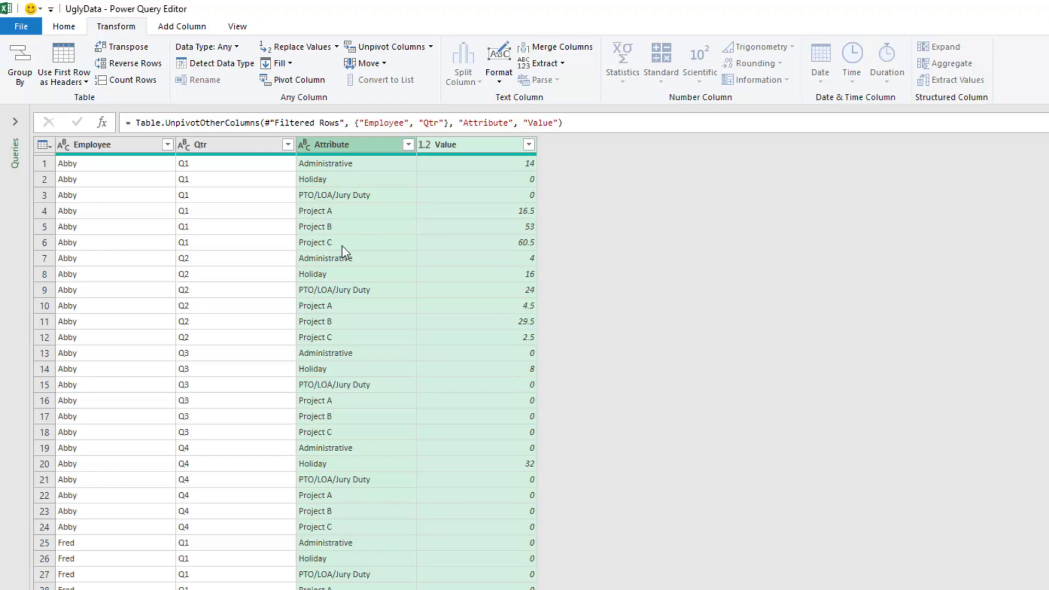
Change the Attribute column name to Category in the unpivot step's formula.
left_click(468, 125)
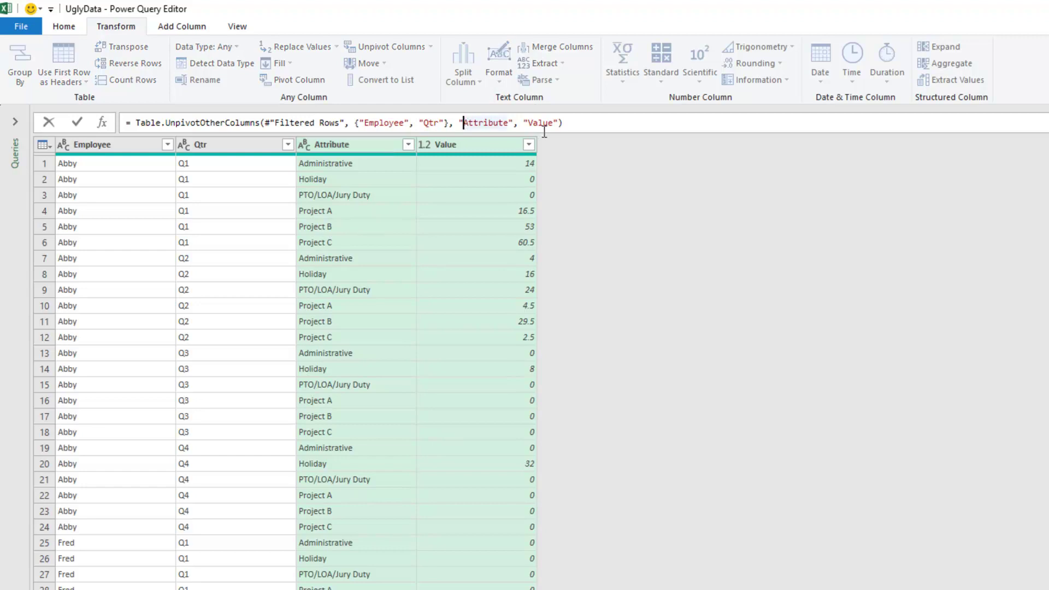
type("Categ")
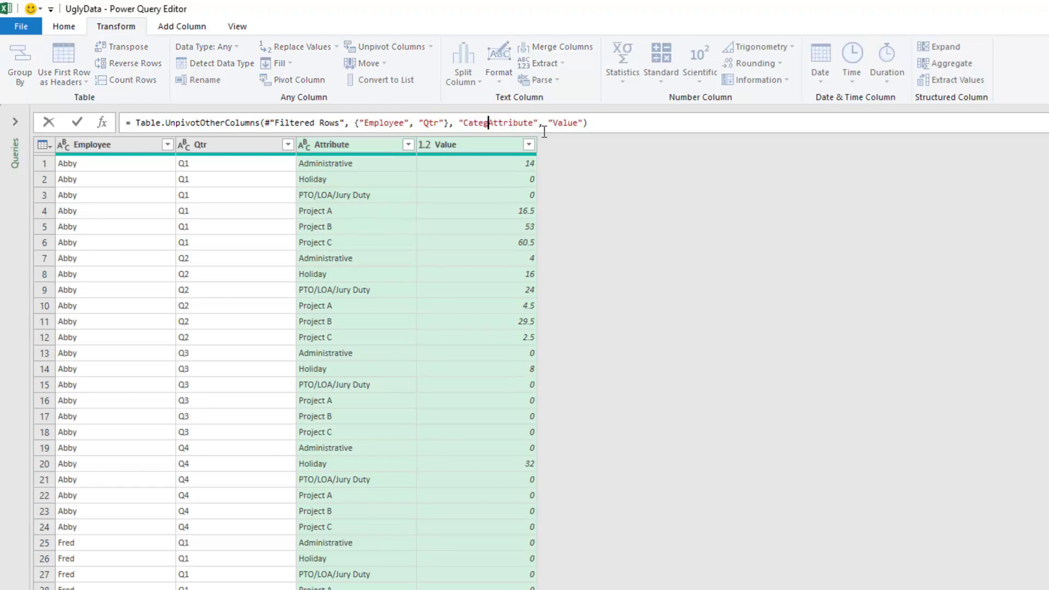
type("ory")
key("BackSpace")
key("Delete")
key("Delete")
key("Delete")
key("Delete")
key("Delete")
key("Delete")
key("Delete")
key("Delete")
key("Delete")
key("End")
key("Return")
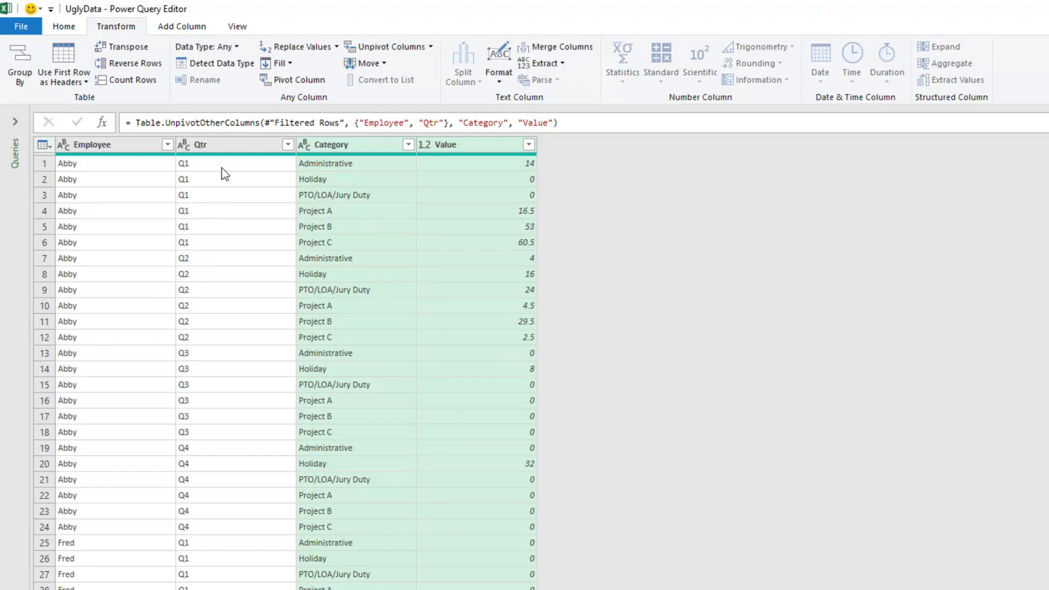
Pivot the Qtr column into separate quarter columns, using Value as the values column.
left_click(222, 146)
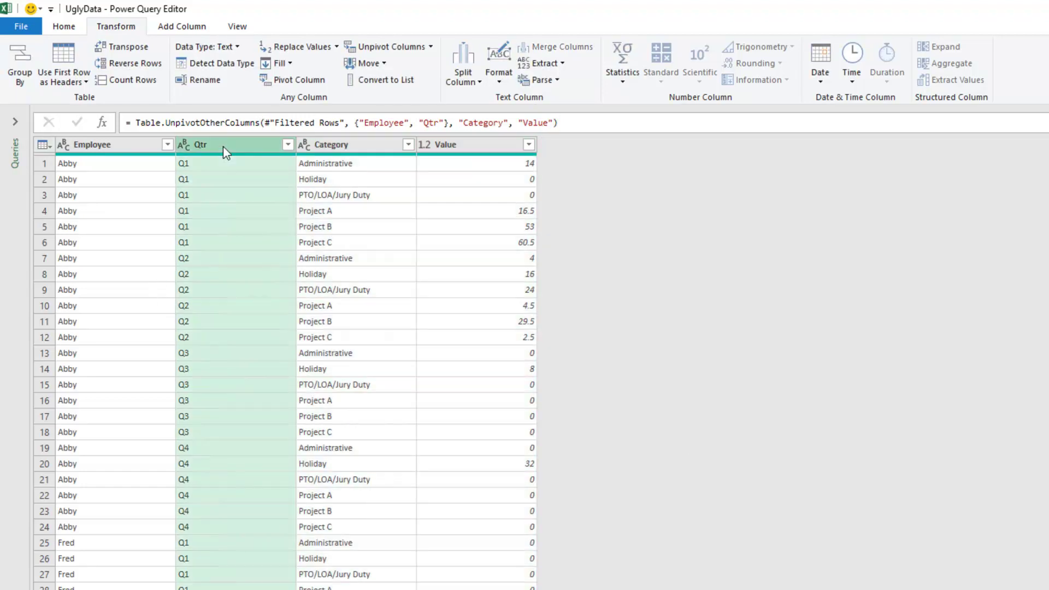
left_click(293, 81)
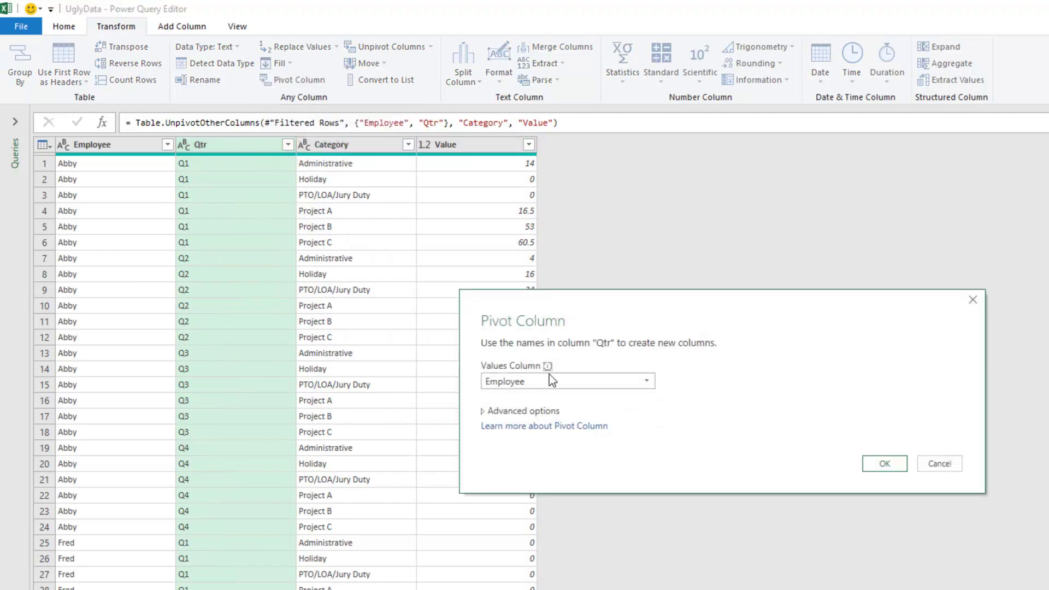
left_click(601, 380)
left_click(491, 430)
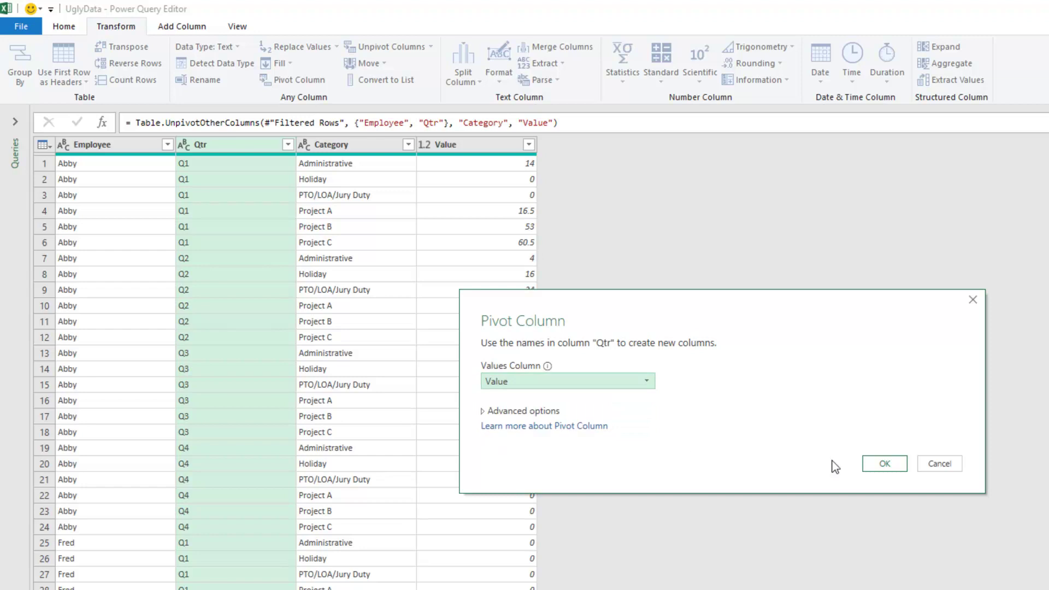
left_click(881, 465)
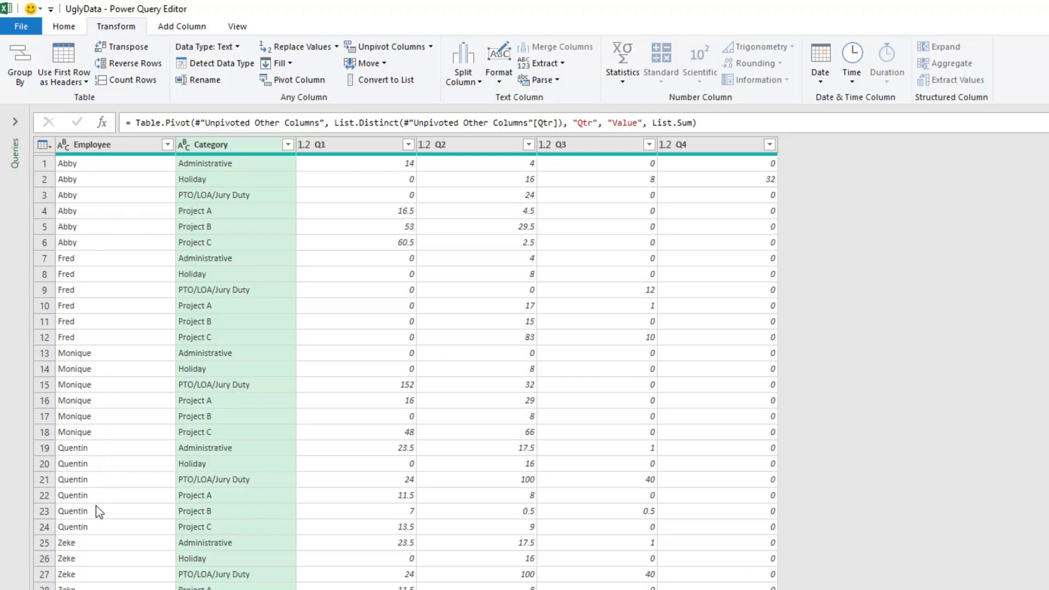
Add a new column that sums the Q1 through Q4 columns for each row.
left_click(350, 147)
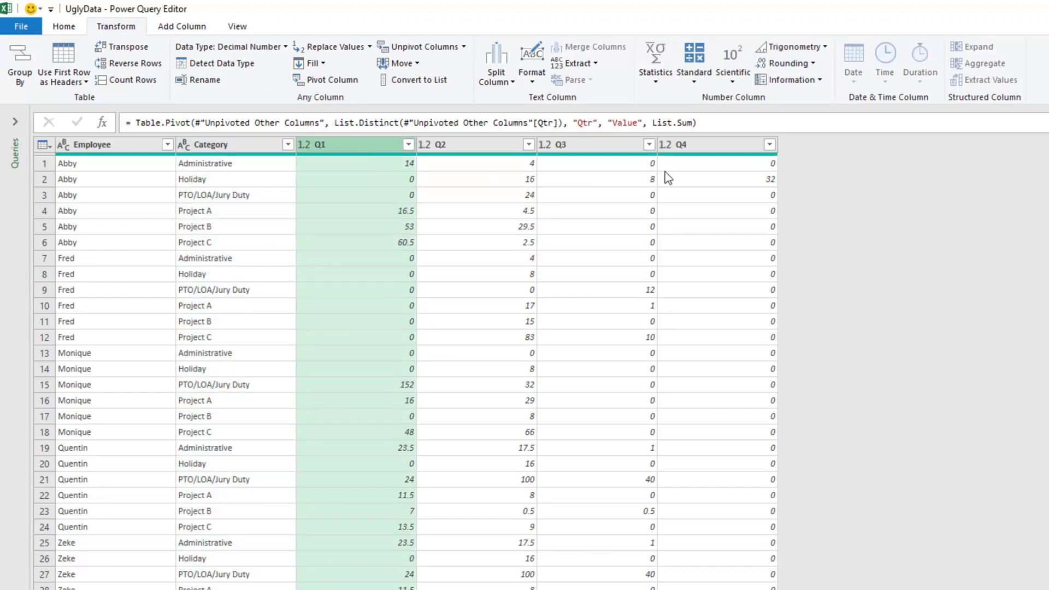
left_click(695, 143, "shift")
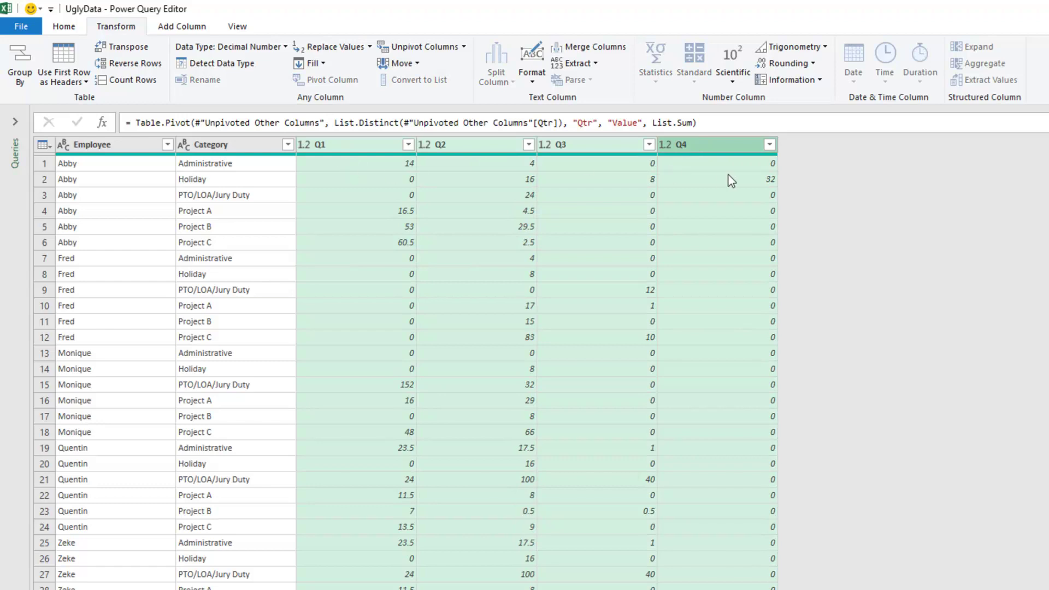
left_click(182, 27)
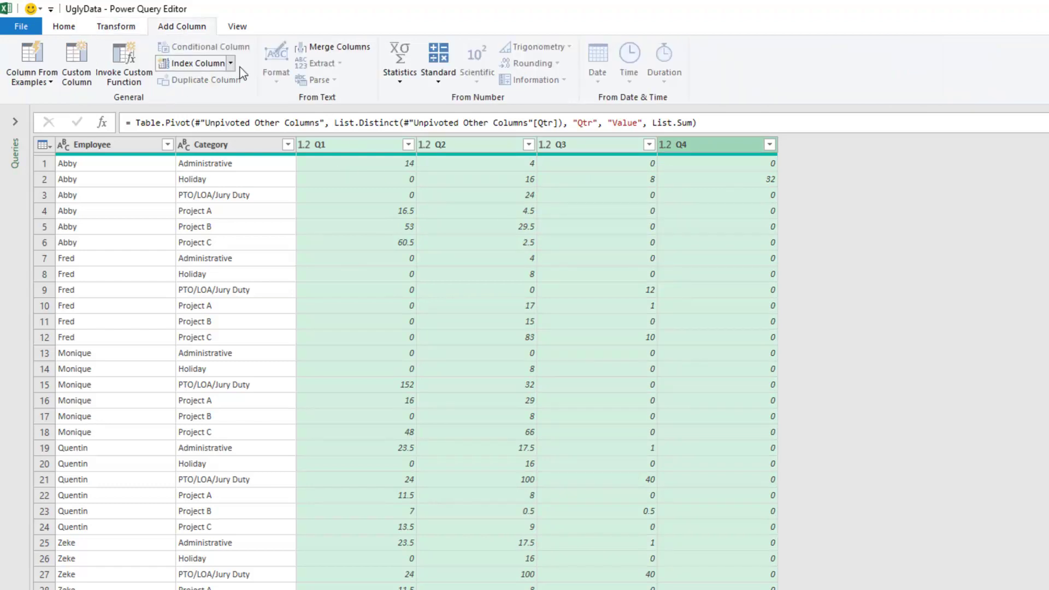
left_click(436, 81)
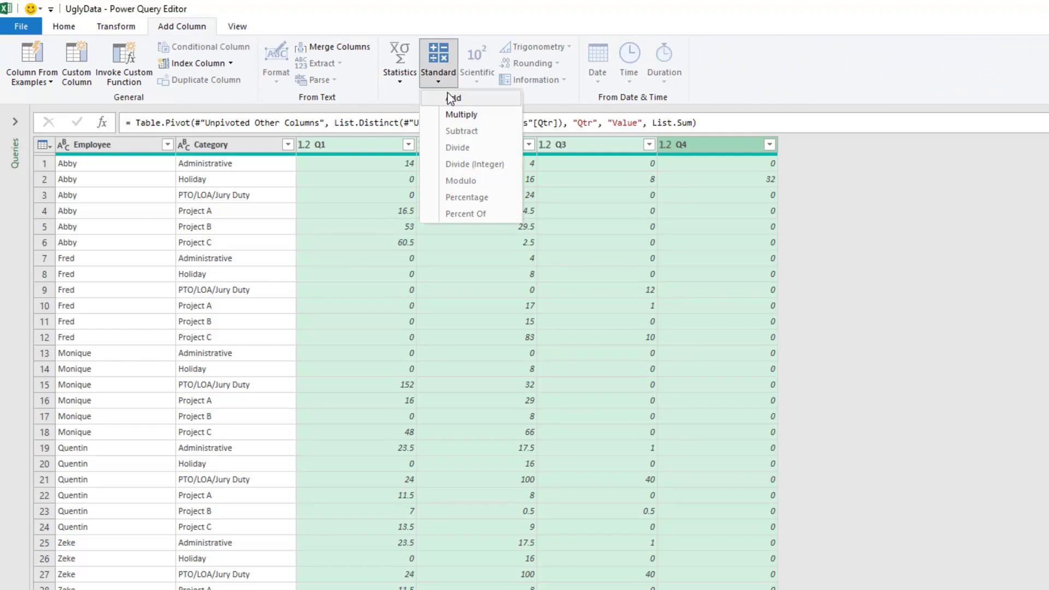
left_click(452, 99)
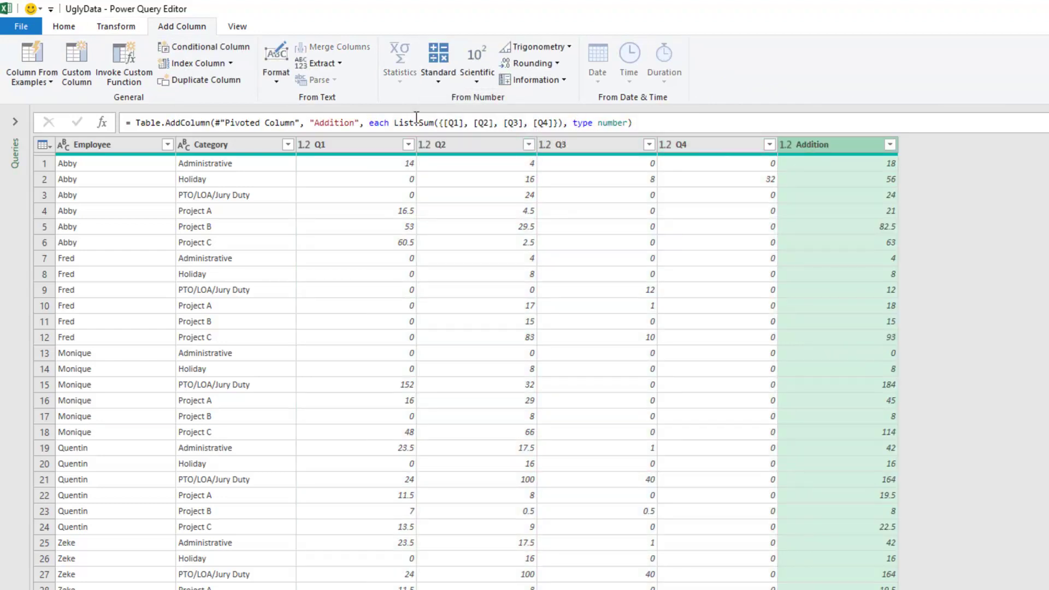
Change the sum column's name to Total in the step's formula, and load the query results into the workbook.
left_click(330, 124)
double_click(339, 124)
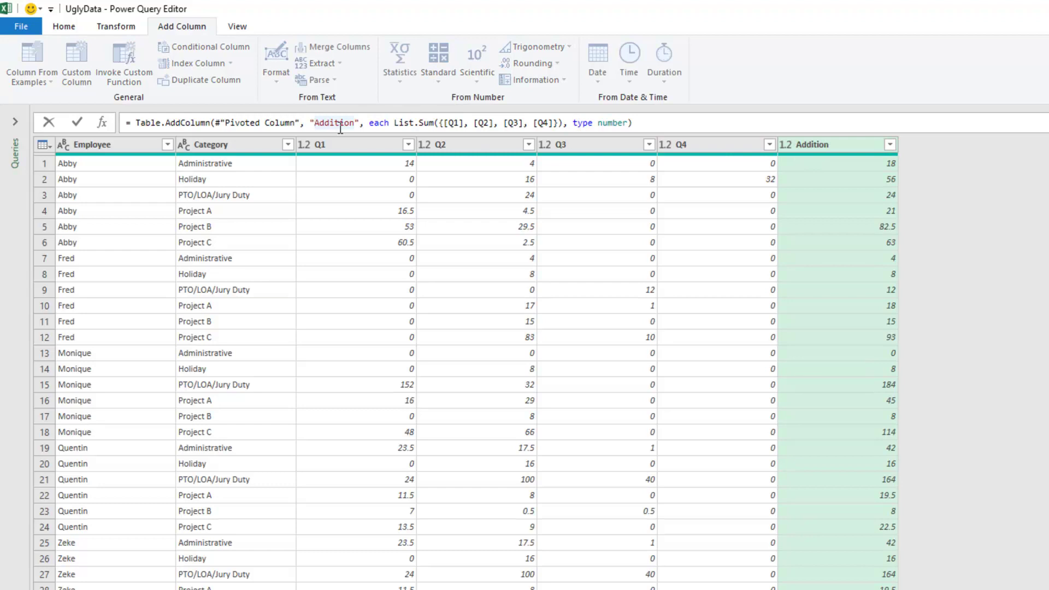
type("Total")
key("Delete")
key("Delete")
key("Delete")
key("Delete")
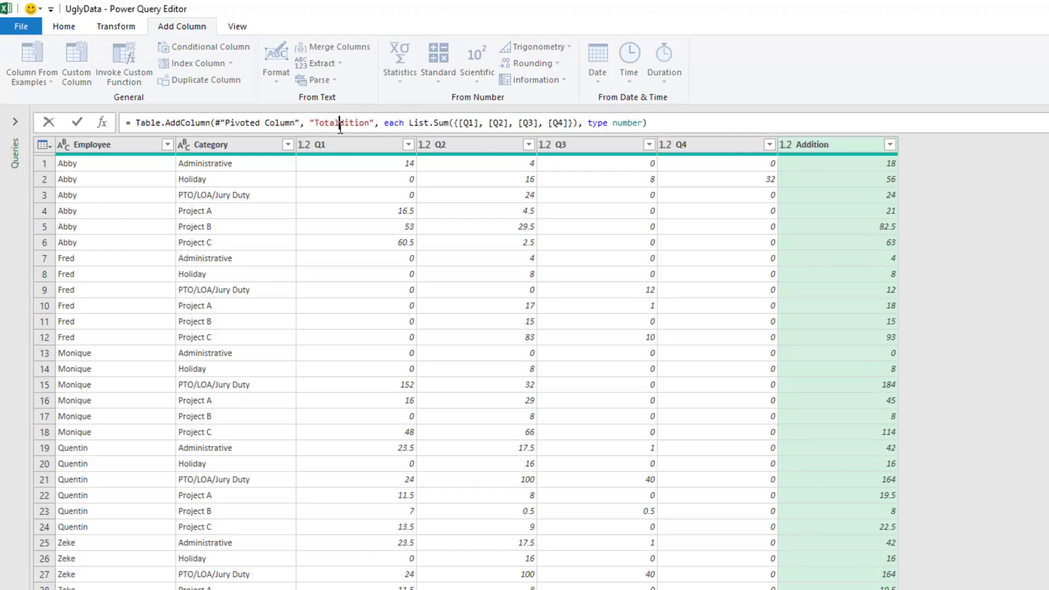
key("Delete")
key("Delete")
key("Delete")
key("Delete")
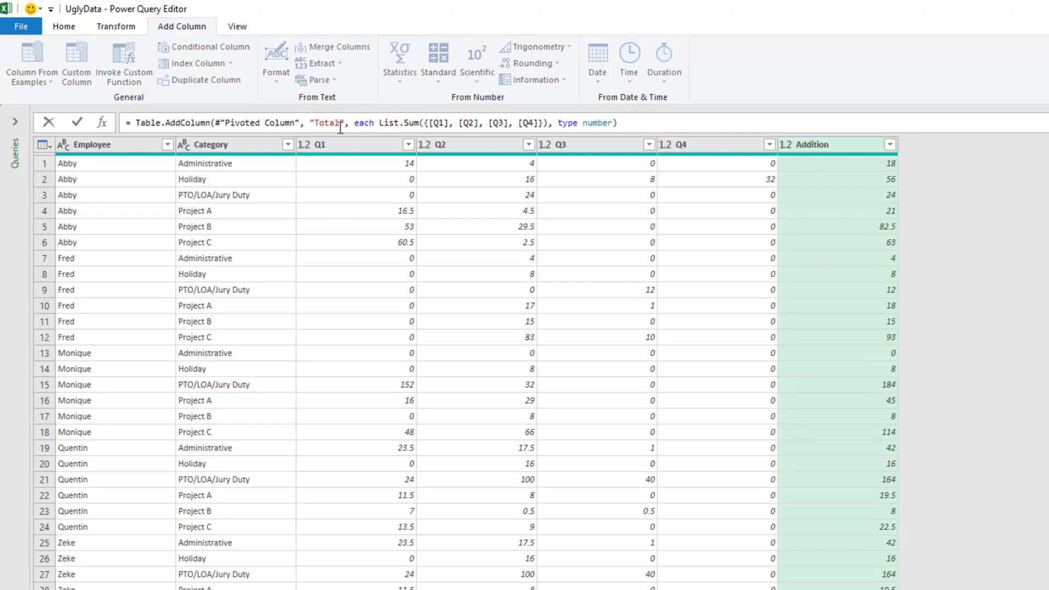
key("Return")
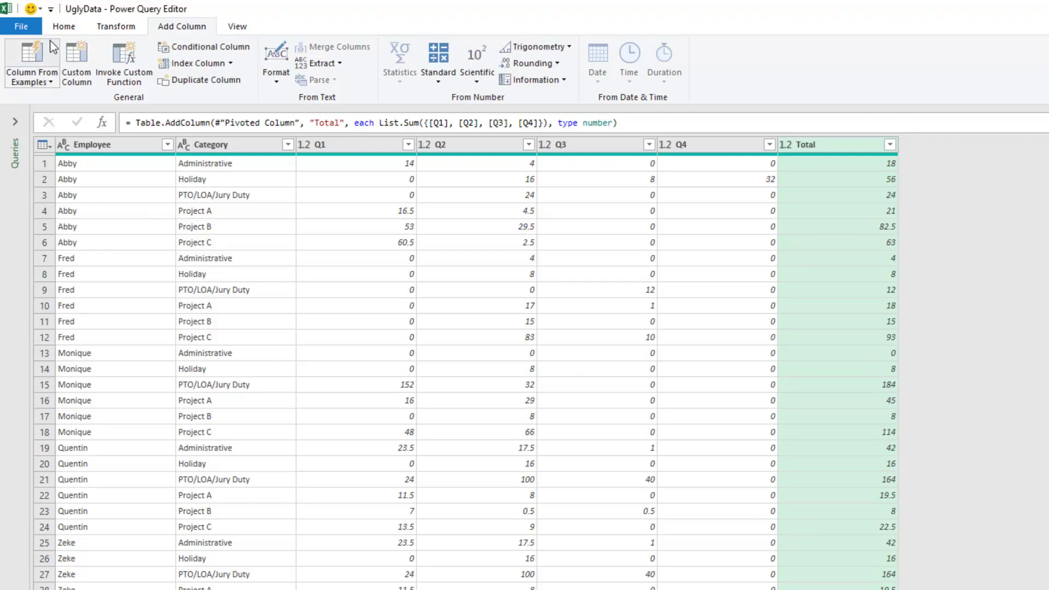
left_click(64, 26)
left_click(24, 70)
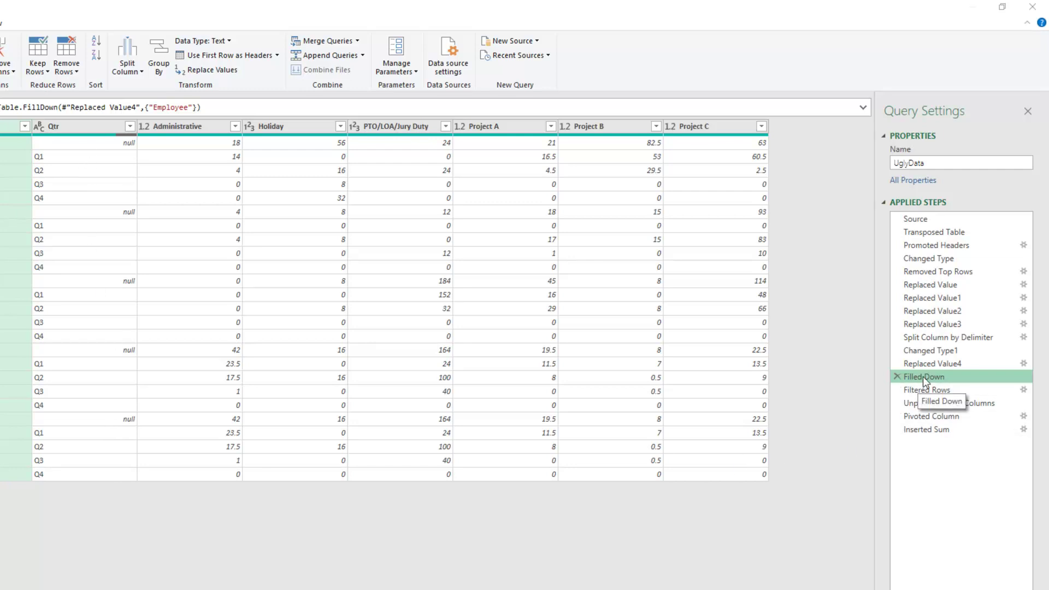
Delete the Inserted Sum, Pivoted Column, Unpivoted Other Columns and Filtered Rows steps from the UglyData query.
left_click(896, 430)
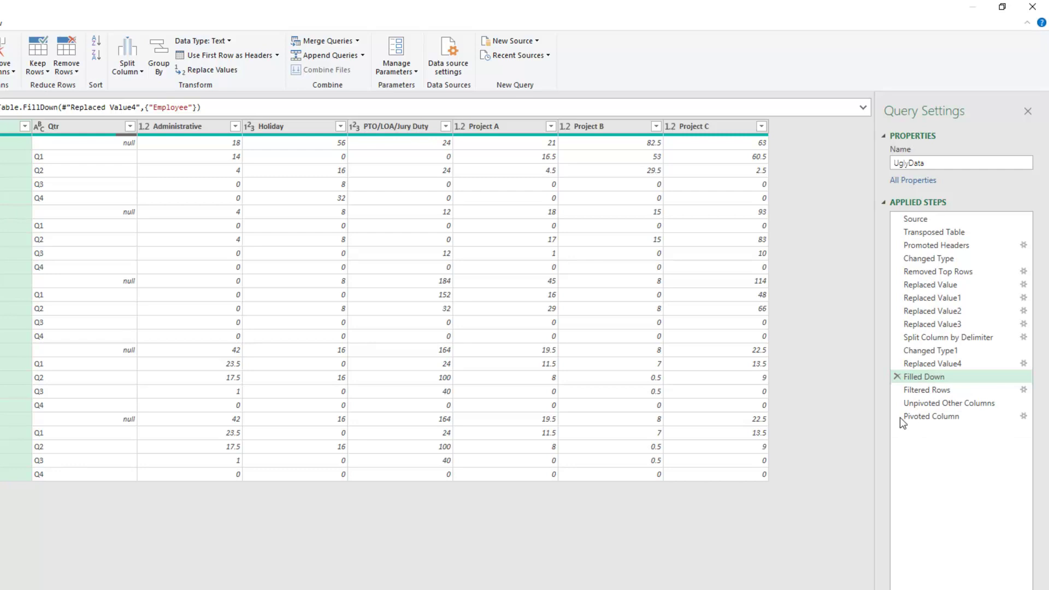
left_click(897, 415)
left_click(896, 403)
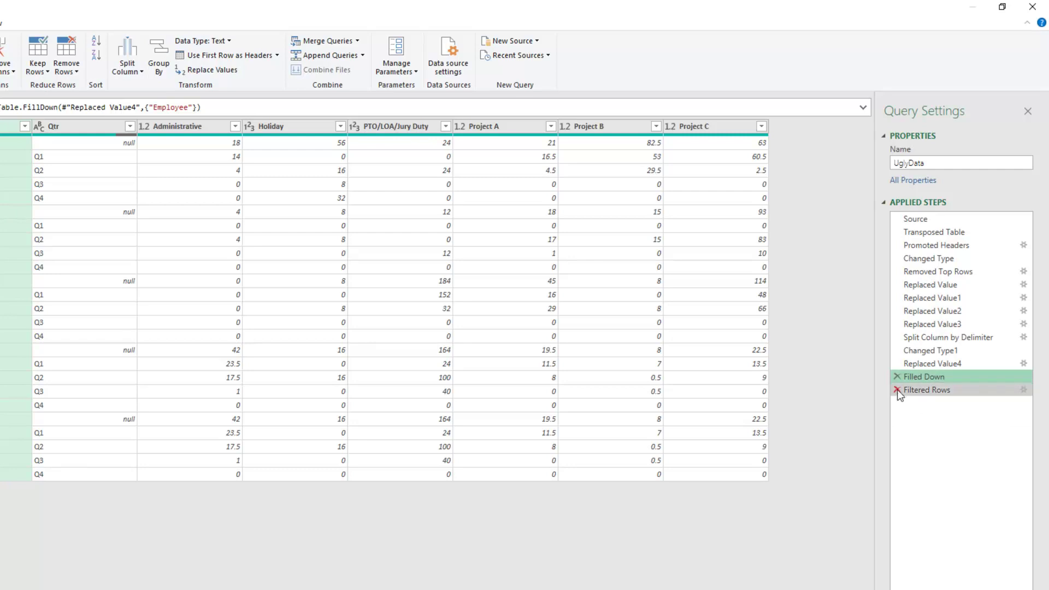
left_click(896, 389)
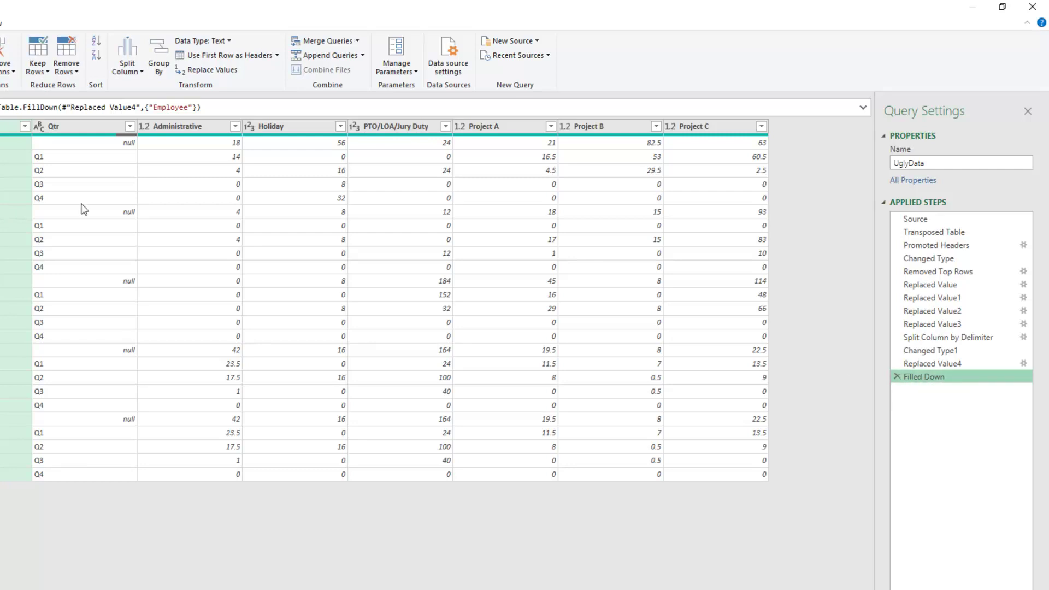
Replace the null values in the Qtr column with Total.
left_click(74, 125)
right_click(73, 125)
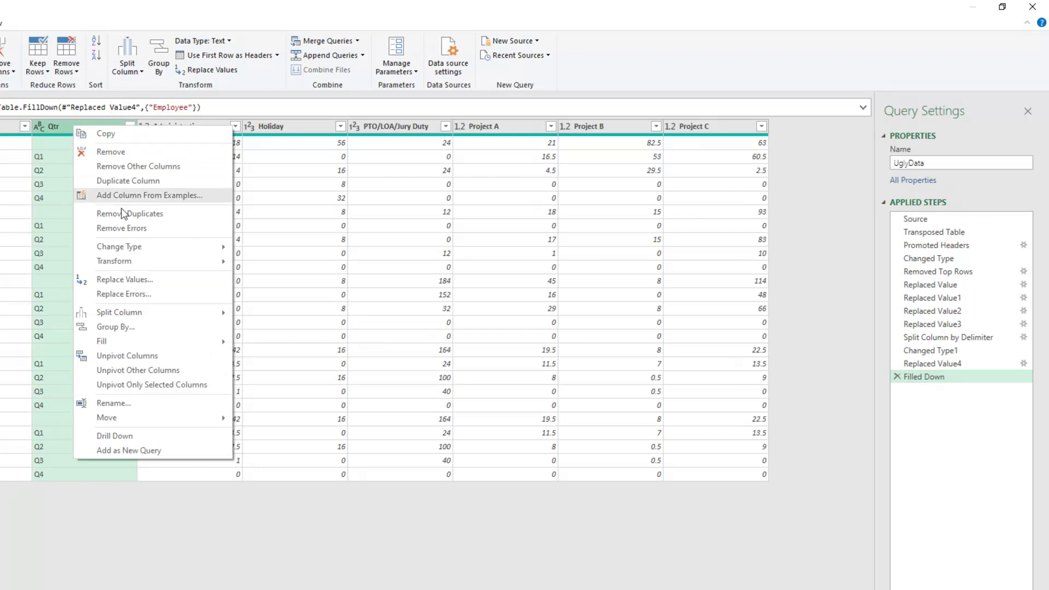
left_click(139, 280)
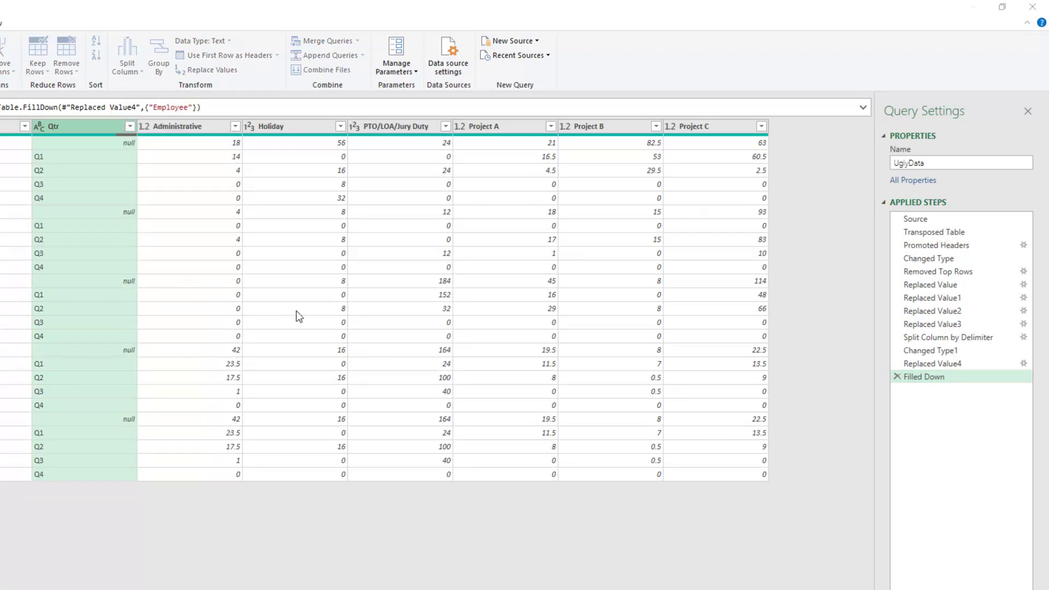
type("null")
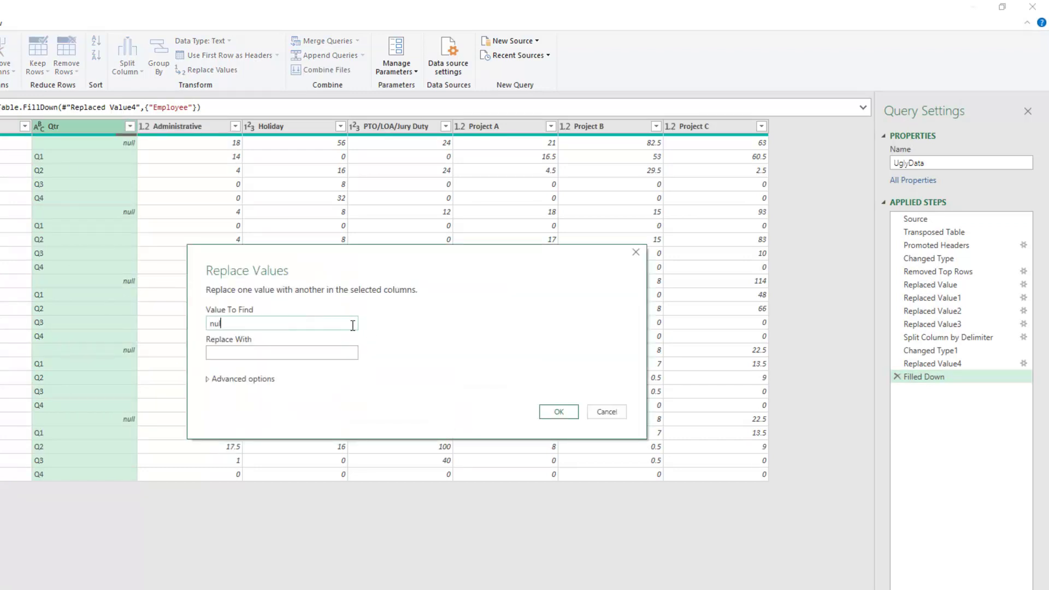
key("Tab")
type("Total")
left_click(556, 411)
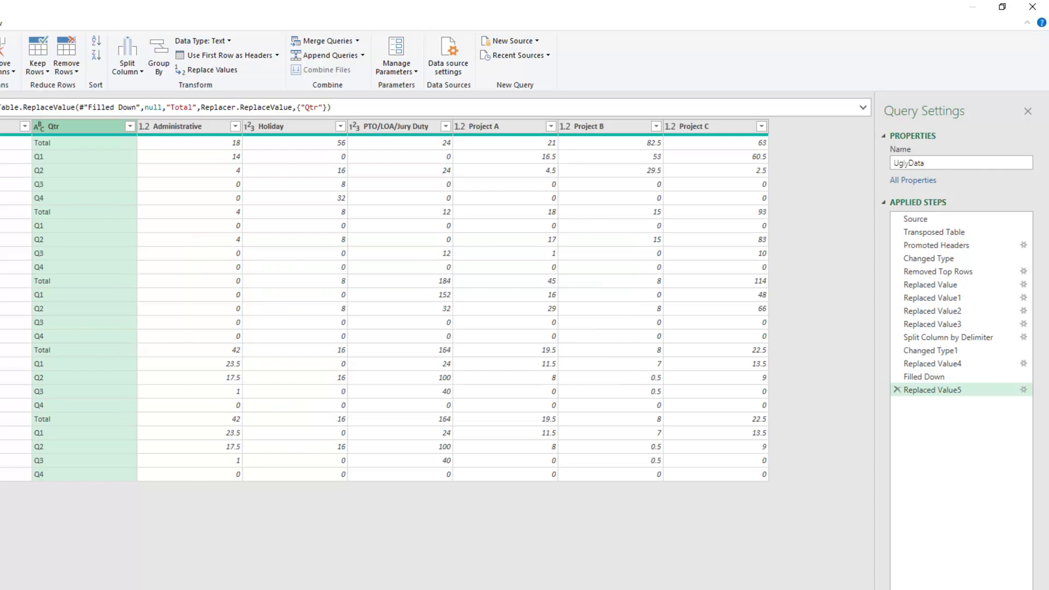
Unpivot all columns except Employee and Qtr, with the Total rows included.
left_click(12, 126)
left_click(47, 126, "ctrl")
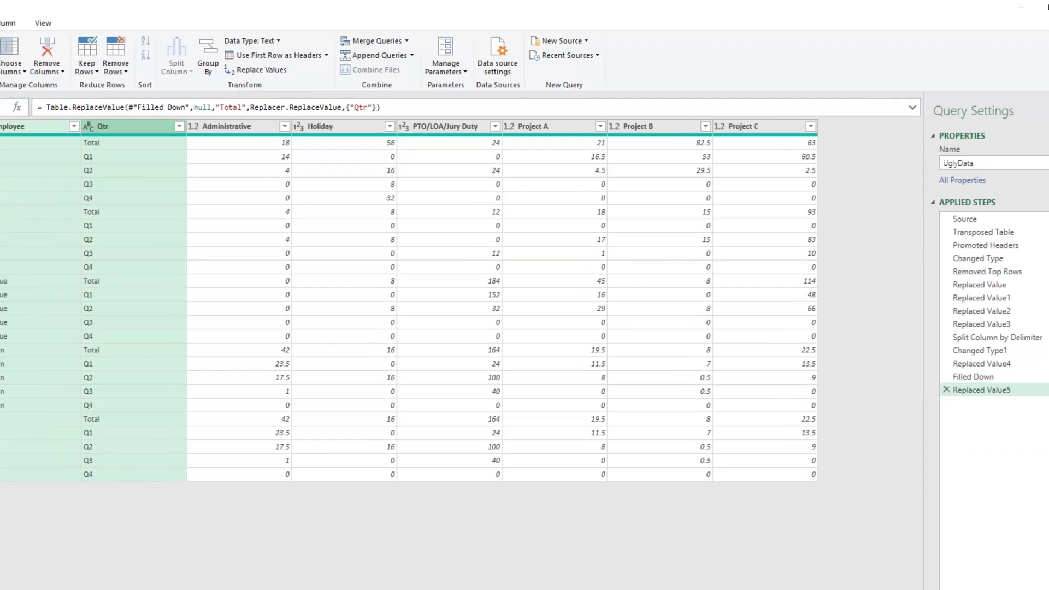
key("alt+t")
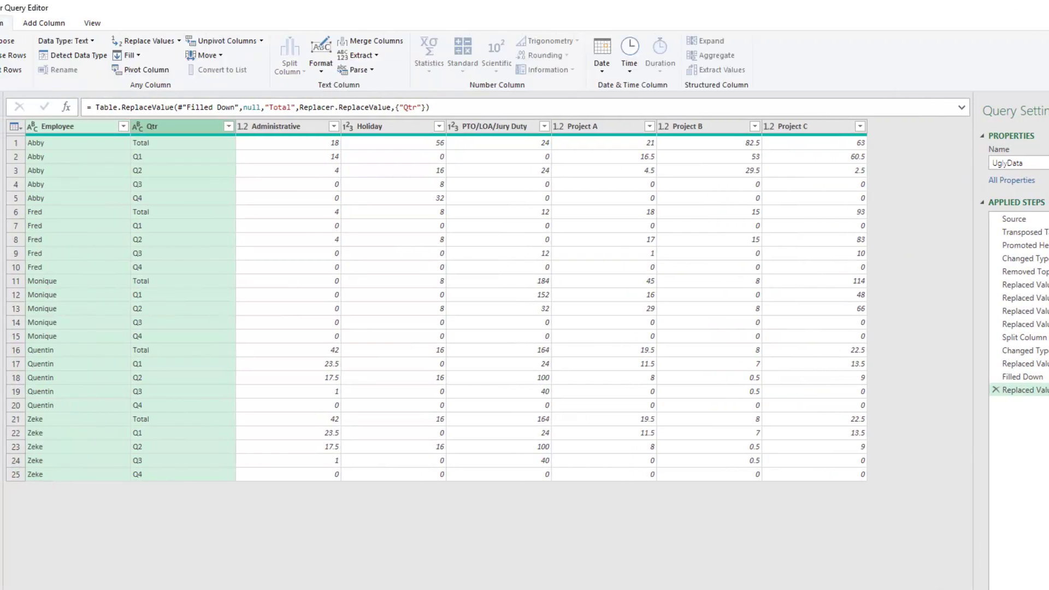
left_click(260, 41)
left_click(252, 71)
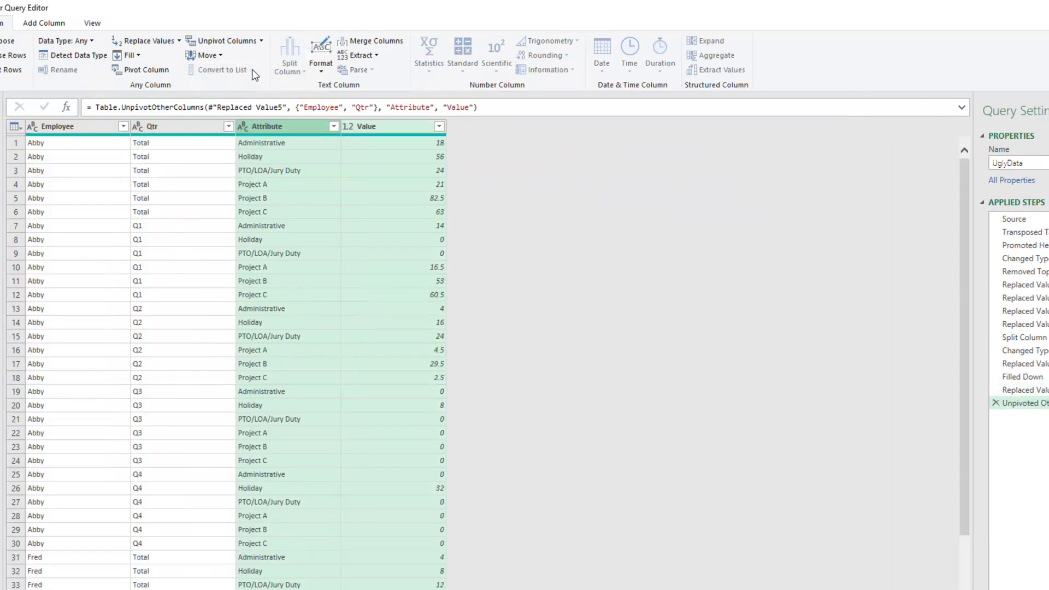
Pivot the Qtr column into Total and quarter columns, using Value as the values column.
left_click(166, 124)
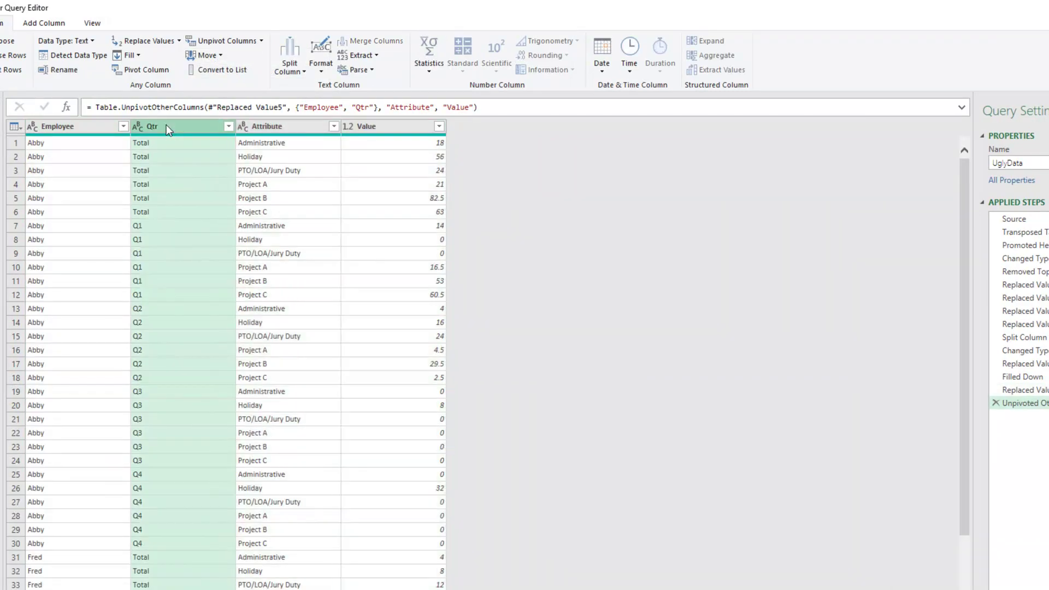
left_click(143, 70)
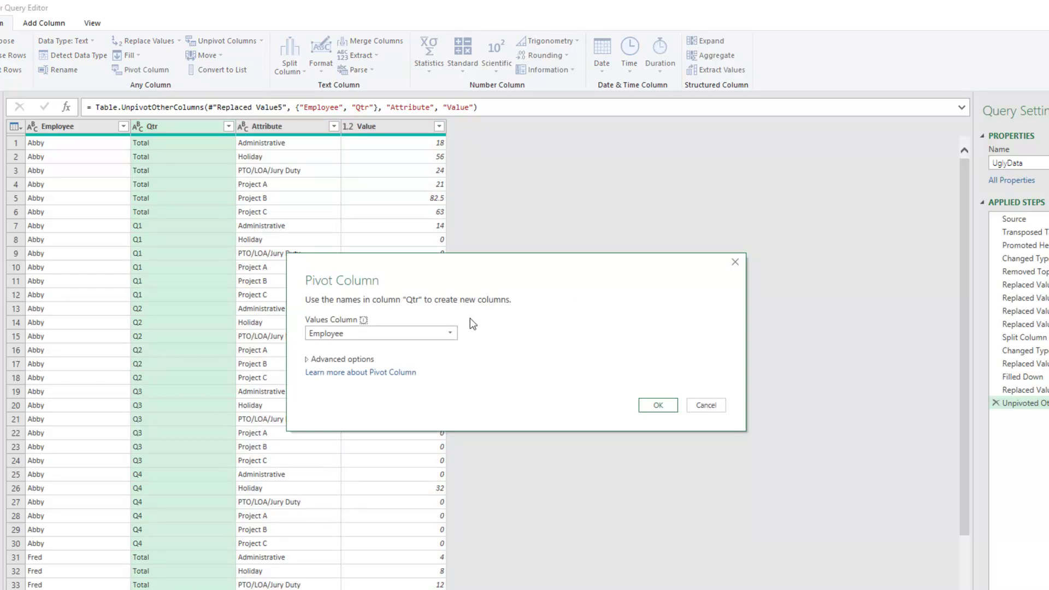
left_click(449, 334)
left_click(322, 370)
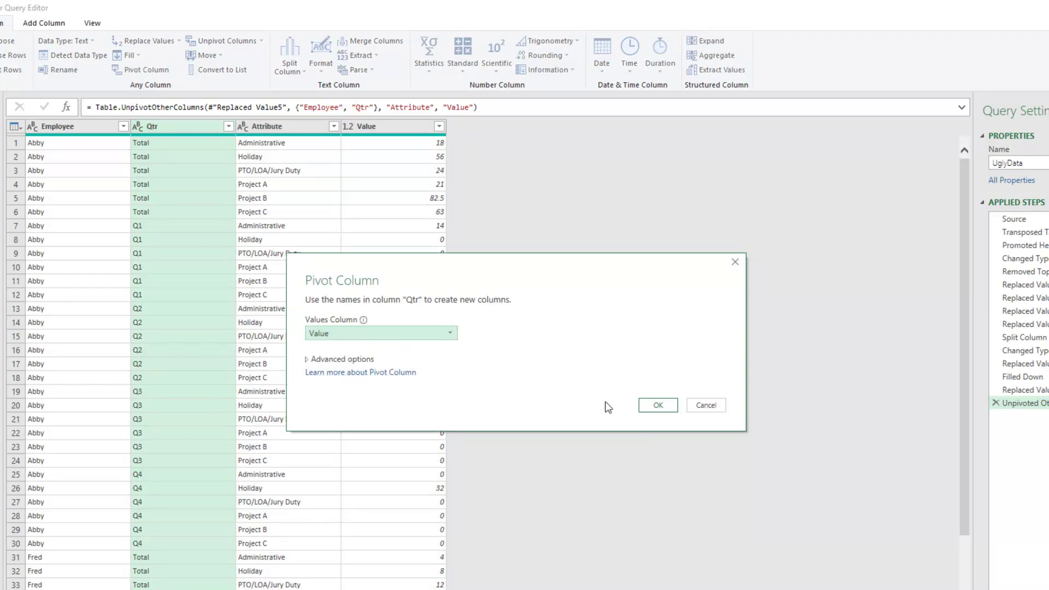
left_click(658, 405)
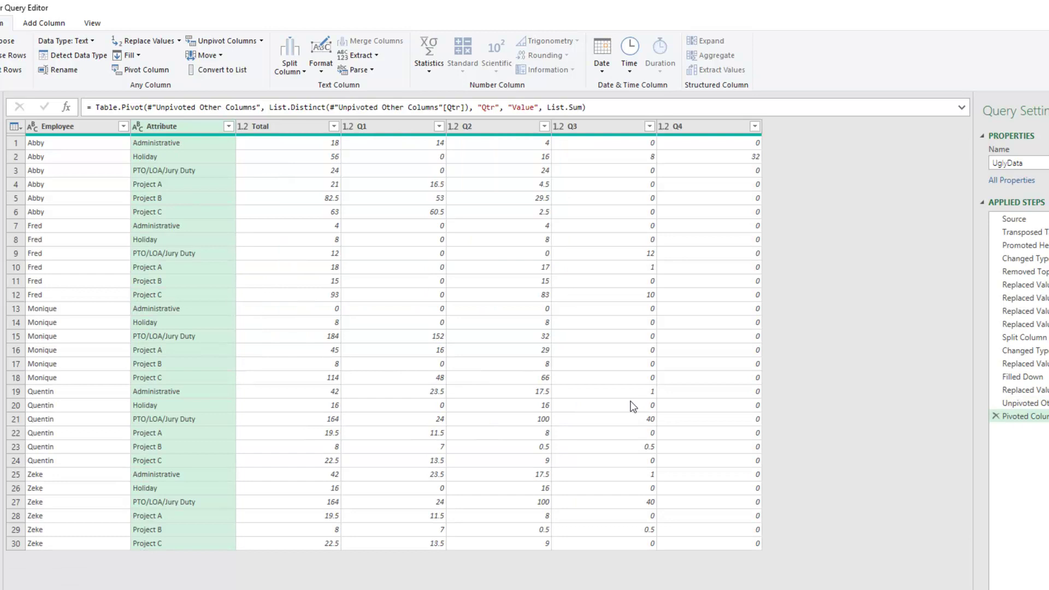
Move the Total column to the end of the table, after Q4.
left_click(292, 125)
right_click(293, 125)
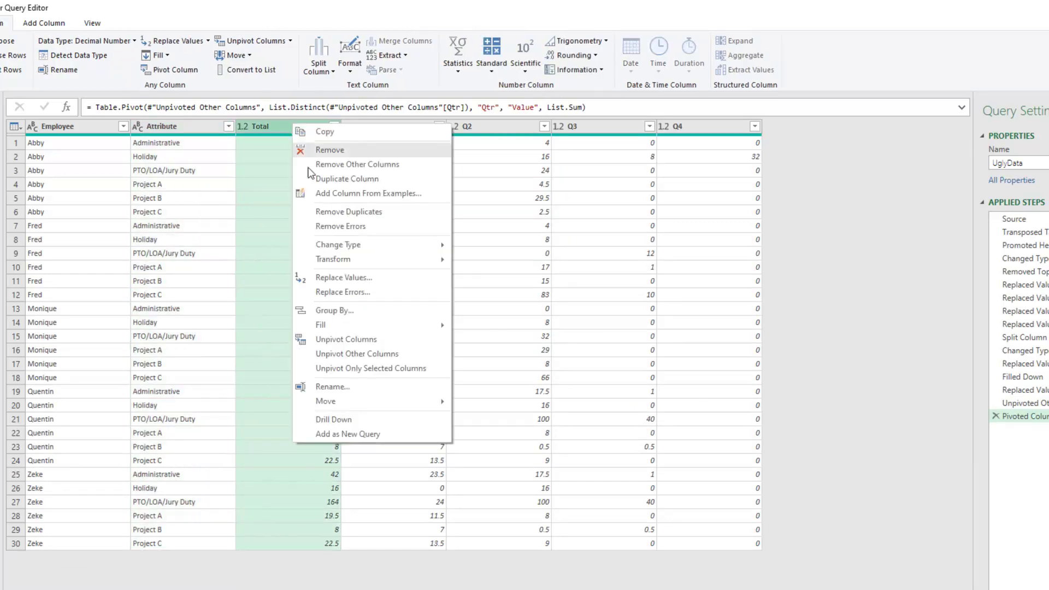
mouse_move(335, 403)
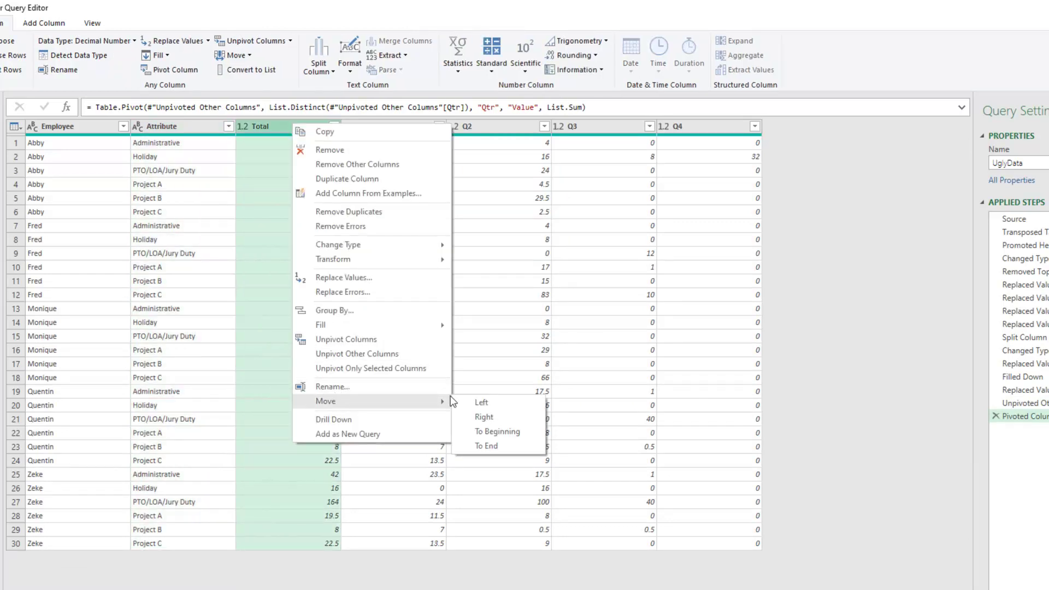
left_click(489, 444)
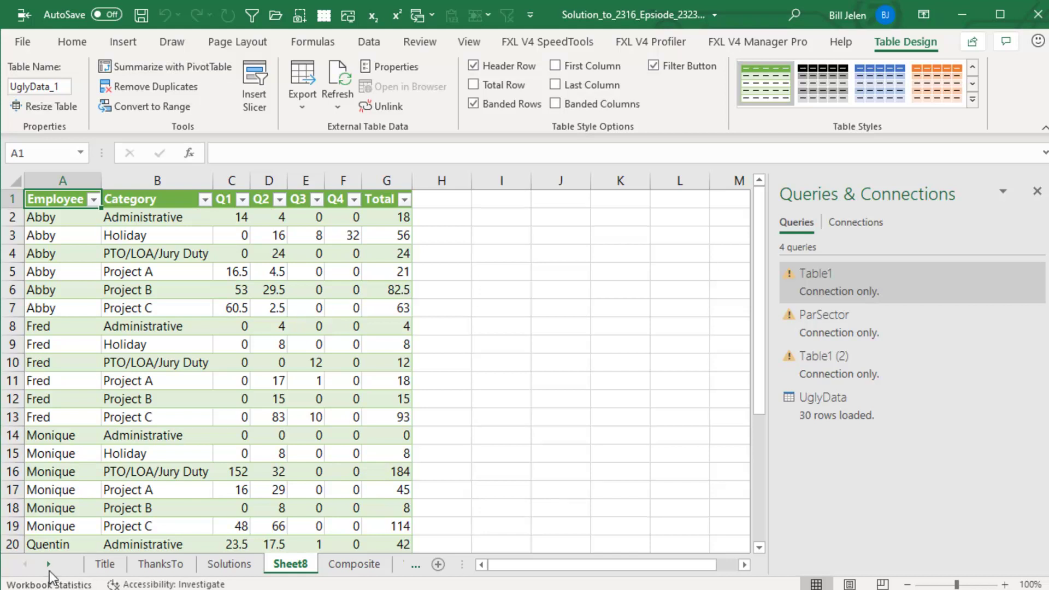
Review the winning solution's M code on the Winner worksheet and in the mrexcel.com article, selecting its lines in cells B4:B10.
left_click(48, 565)
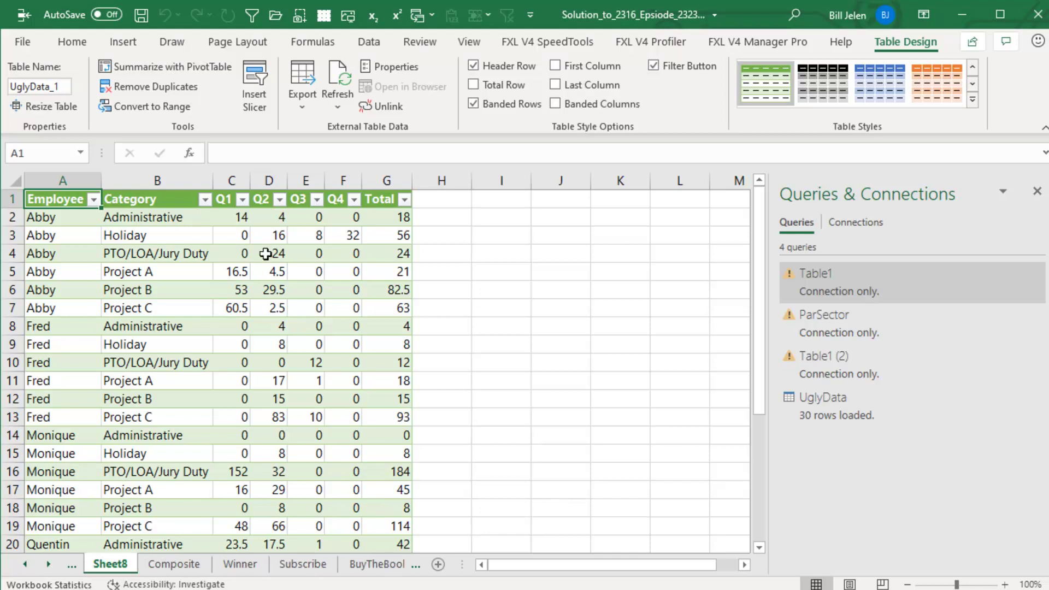
left_click(236, 570)
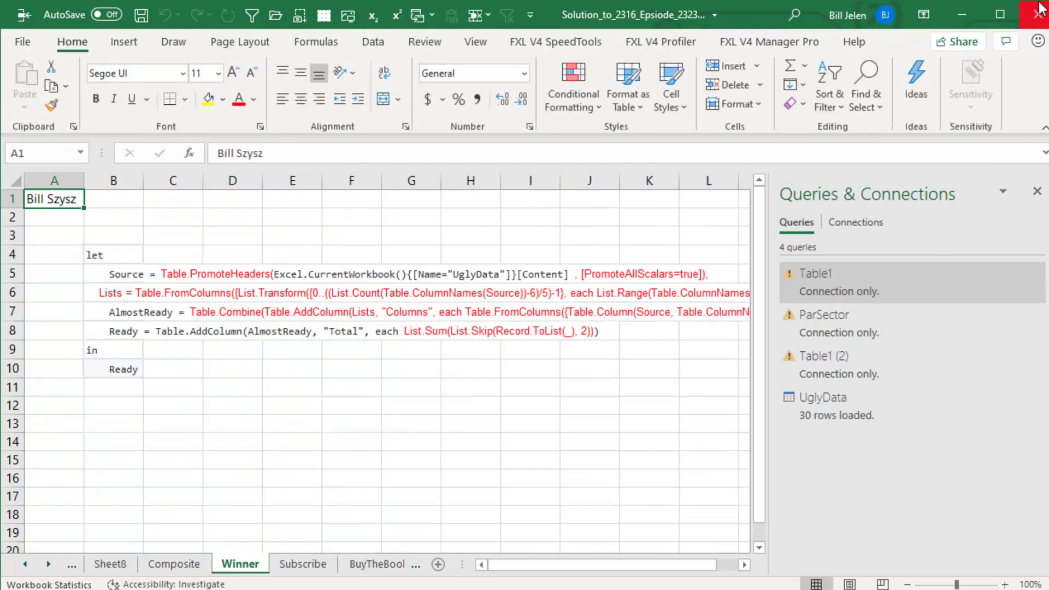
left_click(1001, 17)
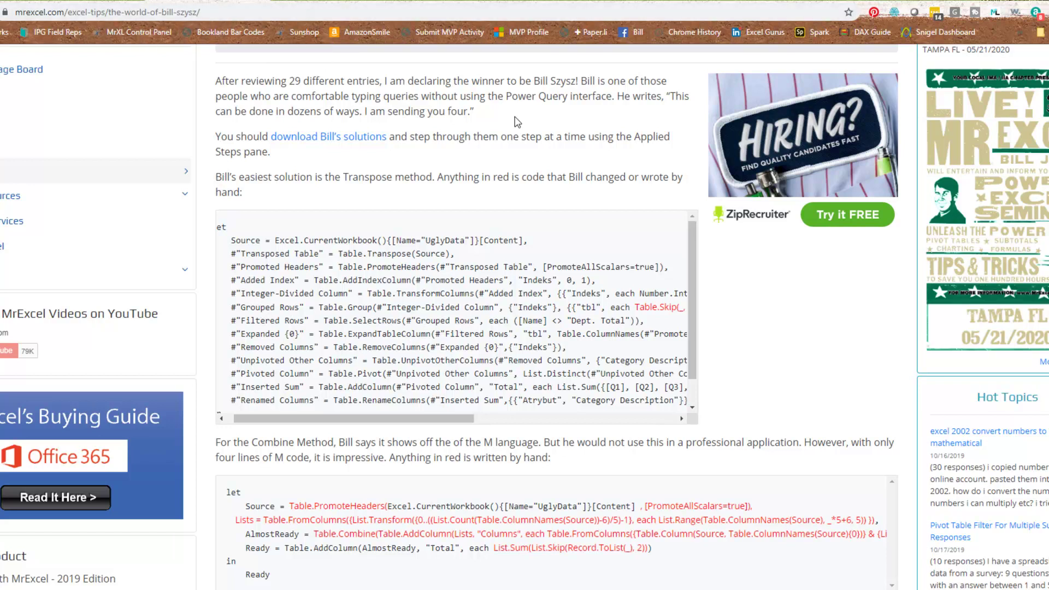
scroll(510, 169, "down", 6)
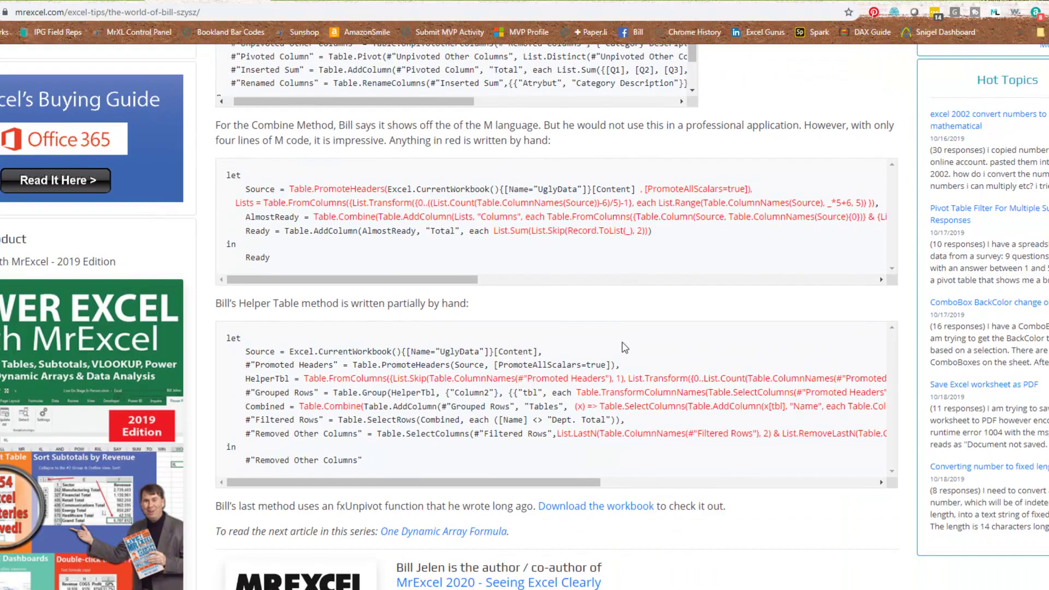
scroll(624, 348, "down", 1)
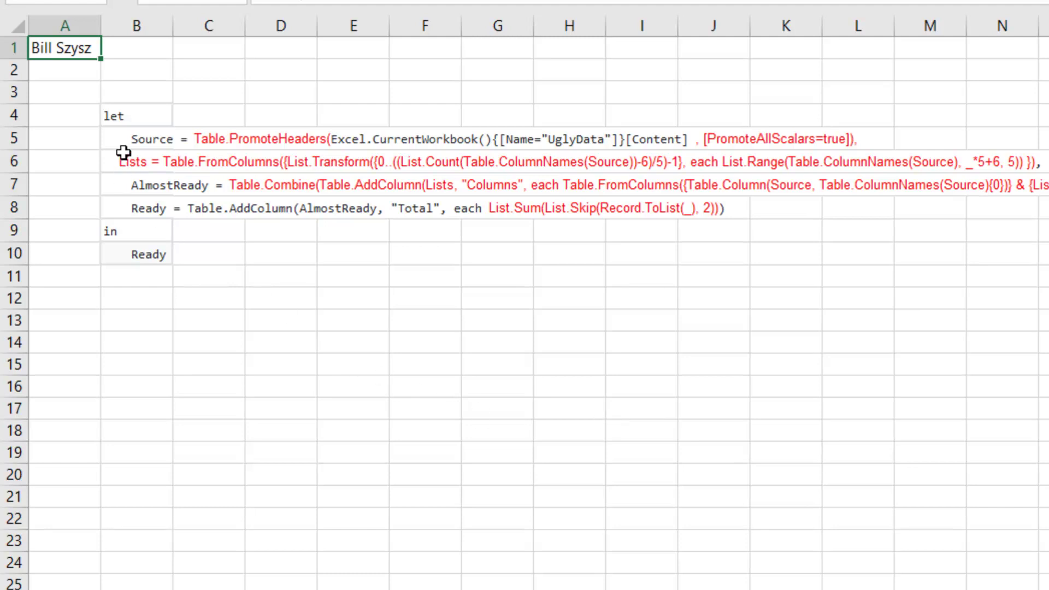
left_click_drag(123, 116, 122, 251)
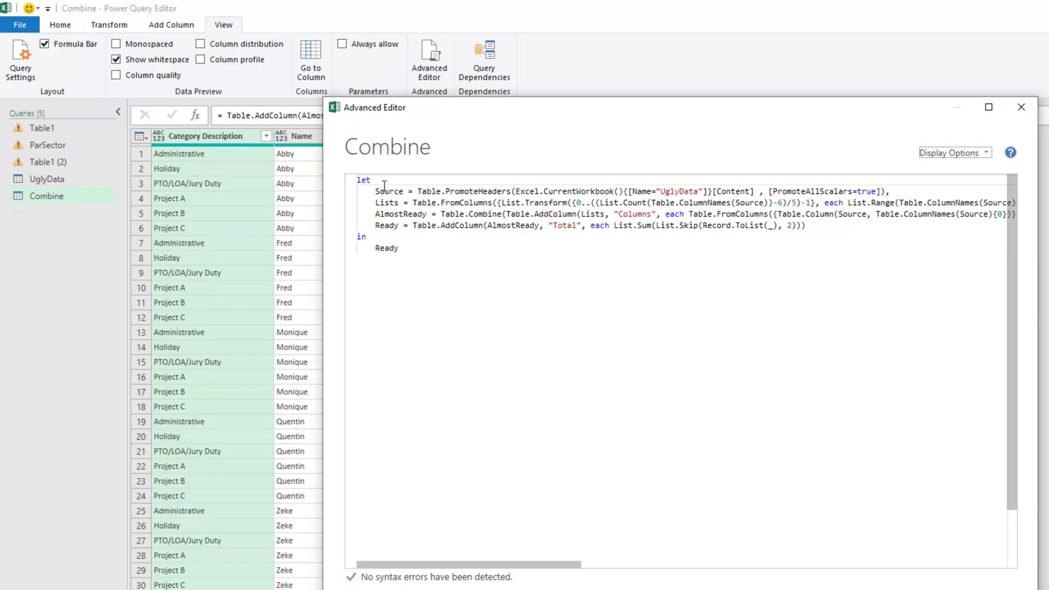
Close the Combine query's code and examine its Source, Lists, AlmostReady and Ready steps one by one.
left_click(1020, 107)
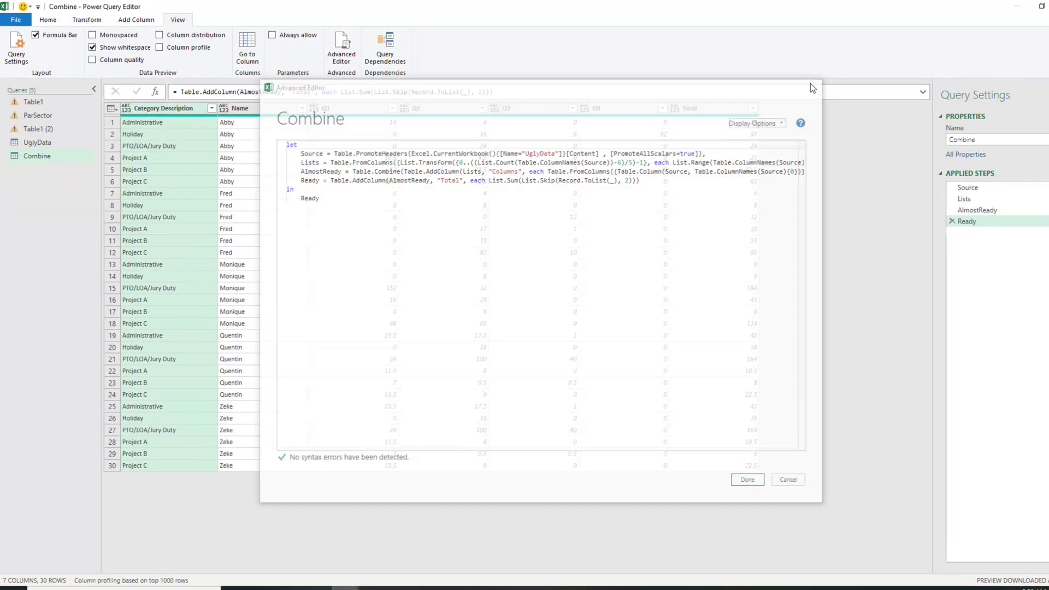
left_click(963, 187)
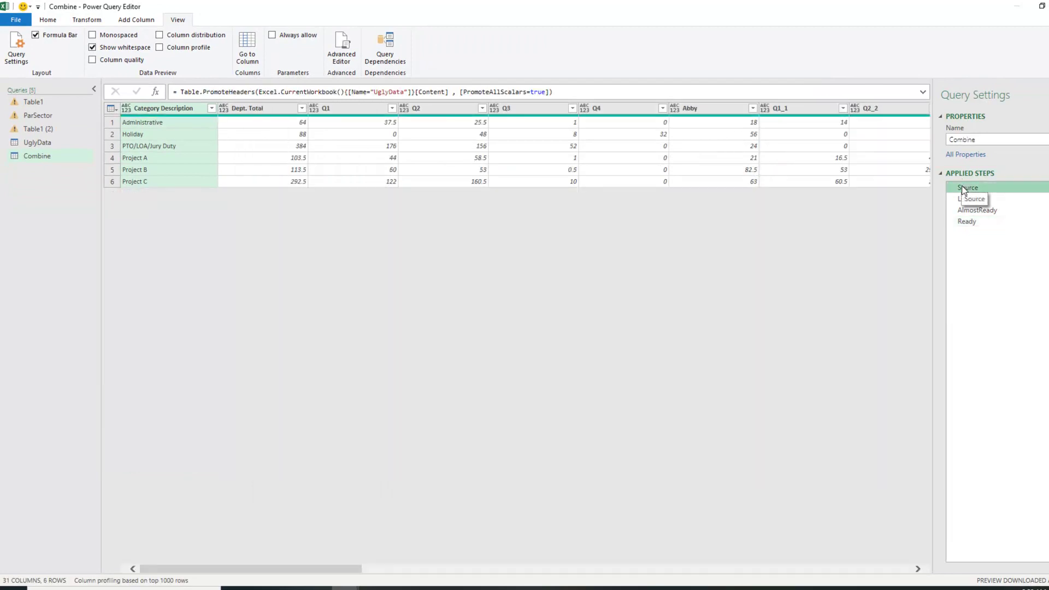
left_click(963, 199)
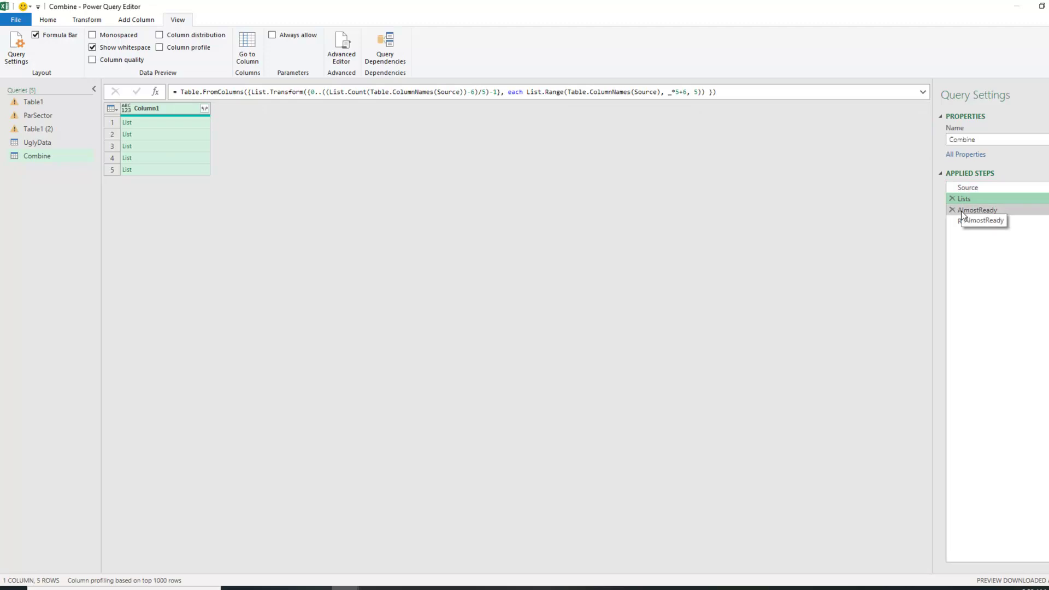
left_click(961, 211)
left_click(963, 221)
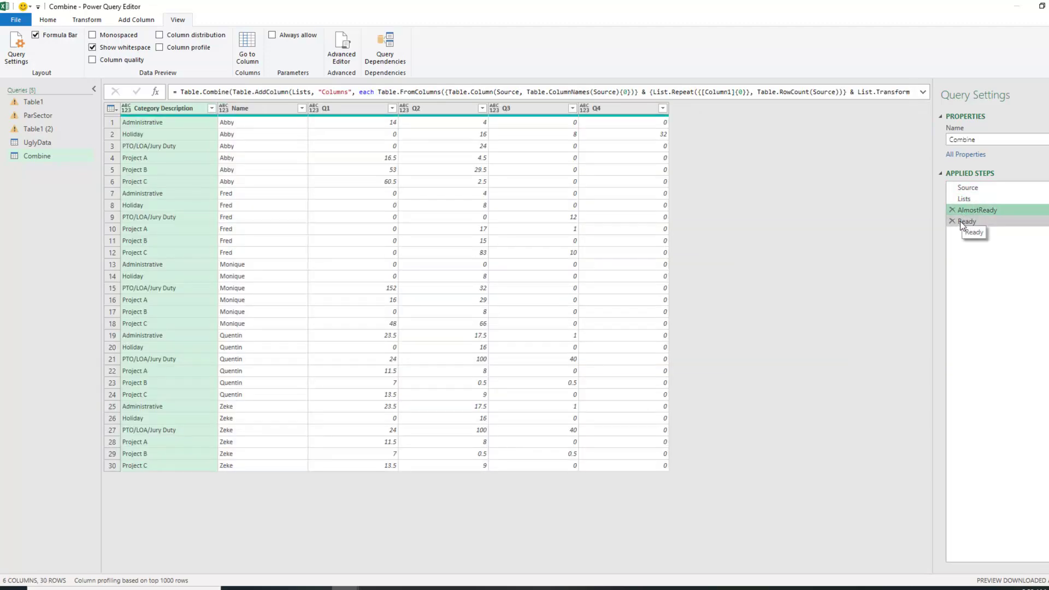